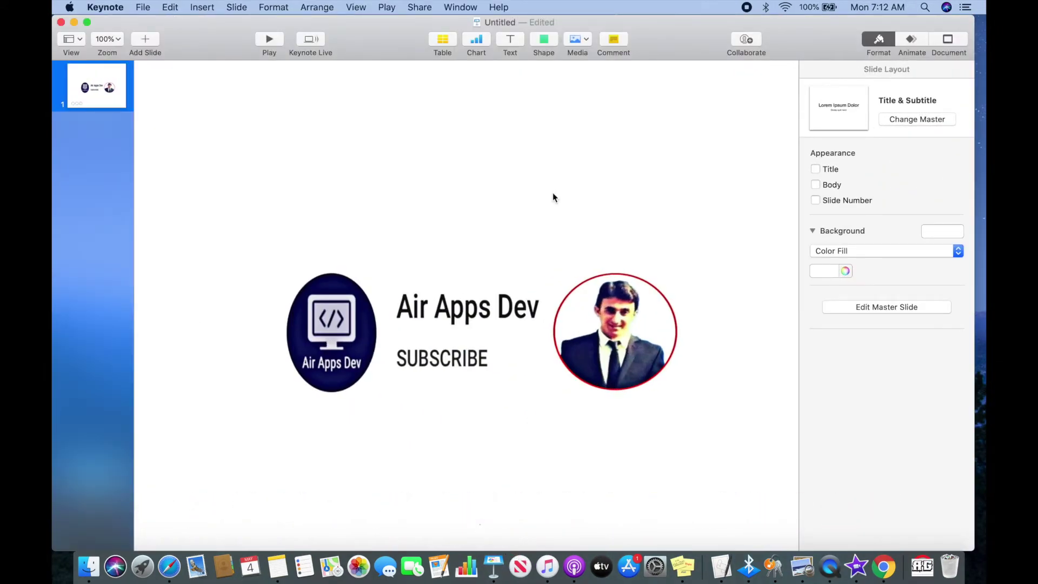
# - Add a text box above the channel banner and enlarge its text to 54 pt
pyautogui.click(511, 41)
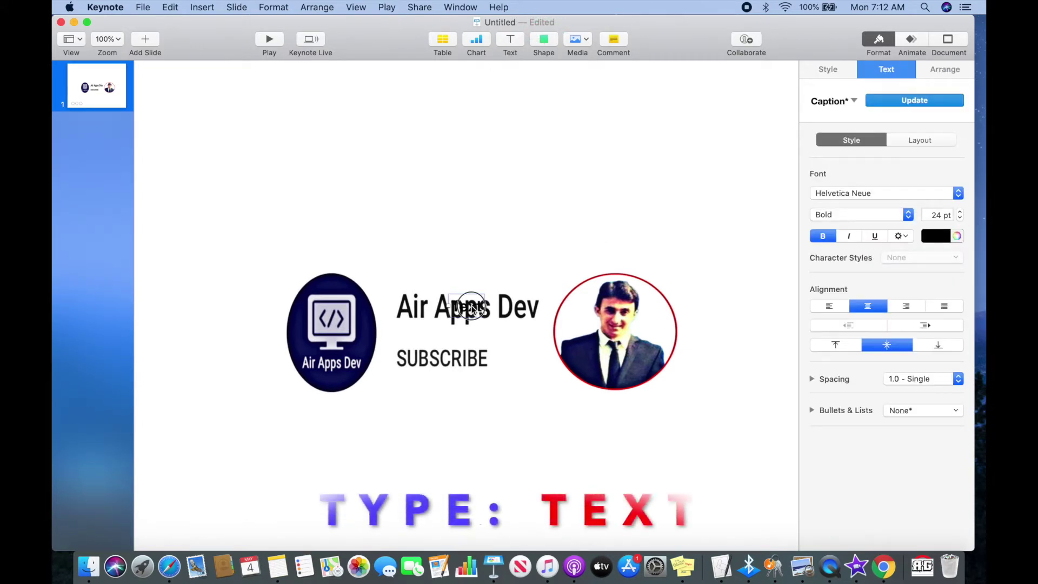
pyautogui.moveTo(472, 307); pyautogui.dragTo(479, 224)
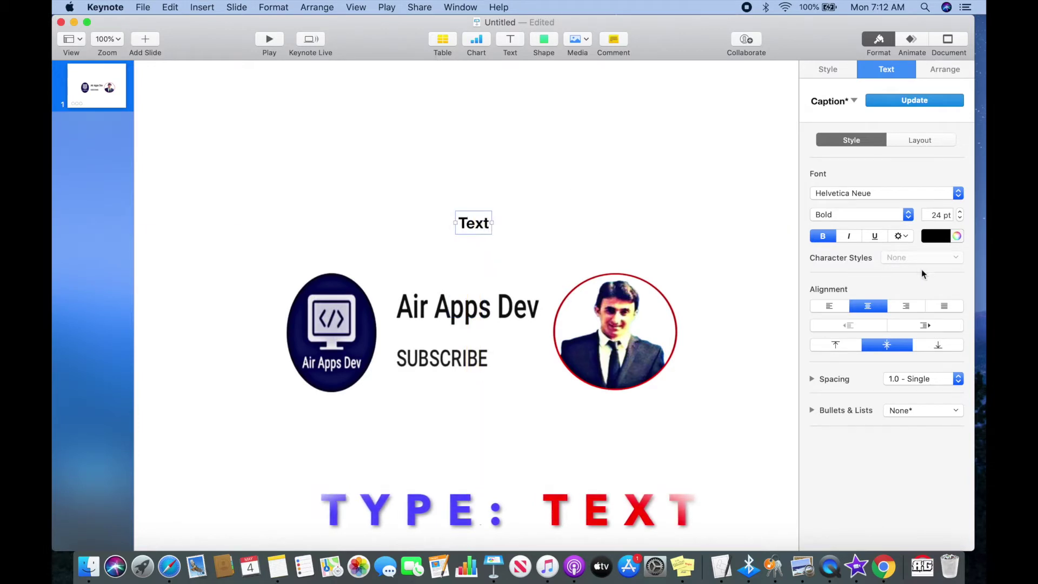
pyautogui.click(961, 213)
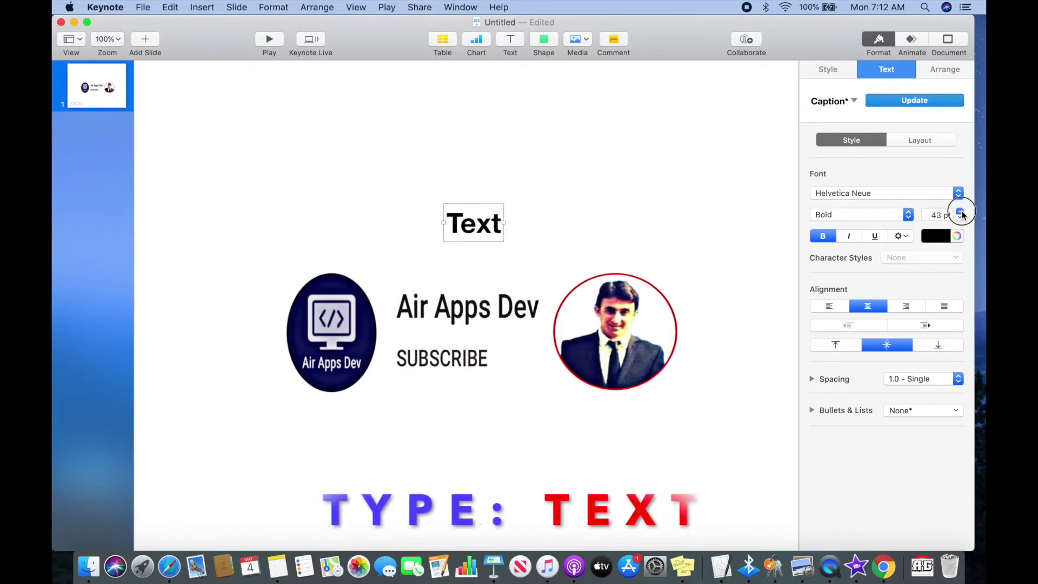
pyautogui.moveTo(499, 229); pyautogui.dragTo(509, 202)
# - Replace the placeholder text with 'WELCOME TO MY YT CHANNEL'
pyautogui.click(512, 202)
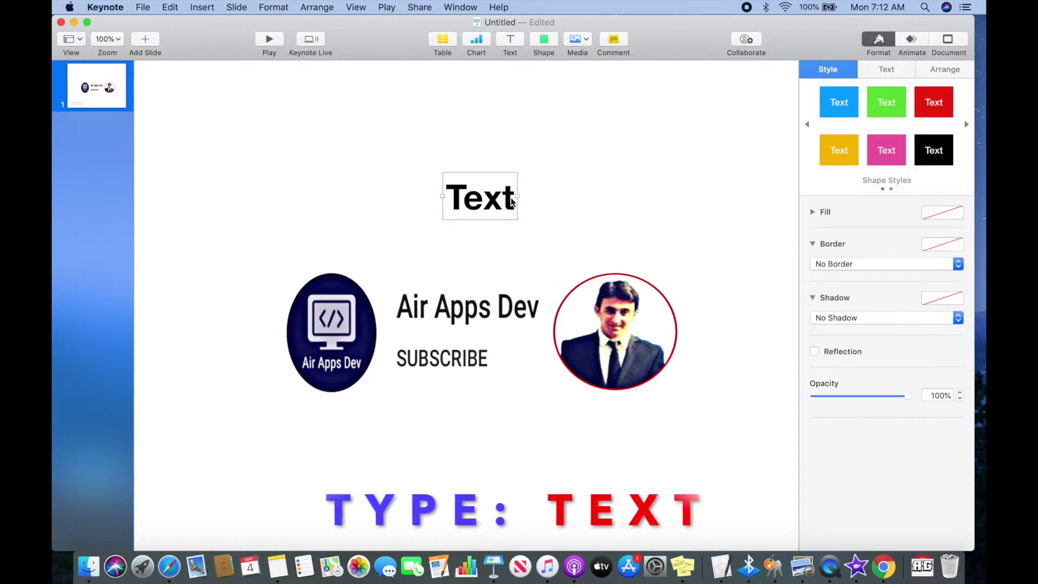
pyautogui.doubleClick(512, 202)
pyautogui.press('BackSpace')
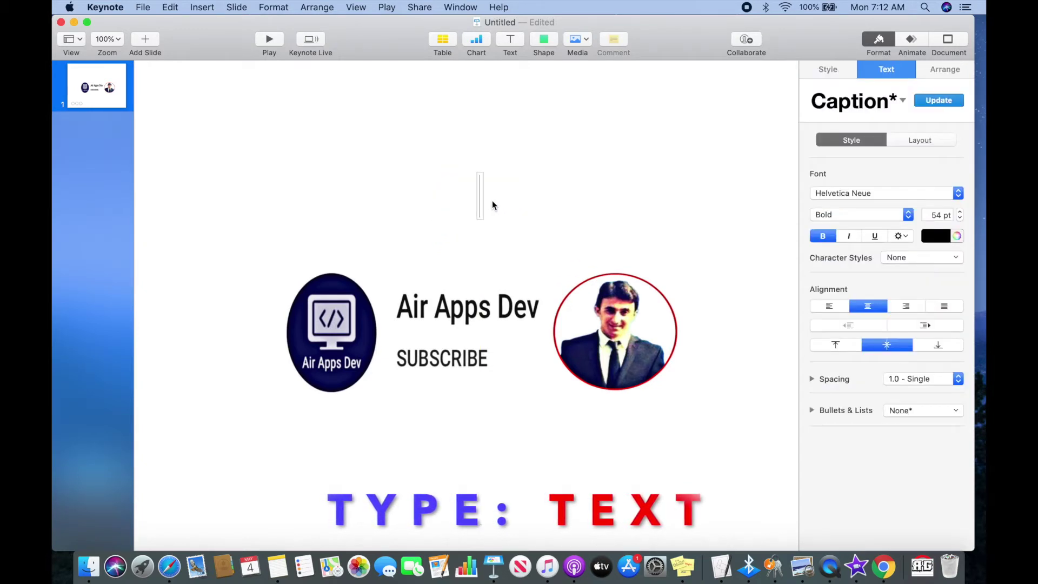
pyautogui.write('W')
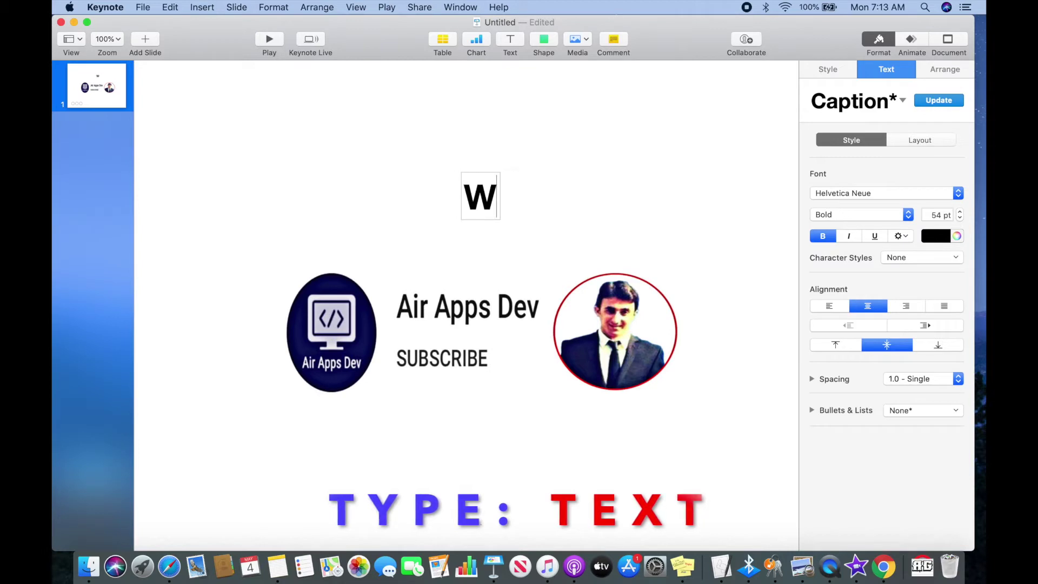
pyautogui.write('EL')
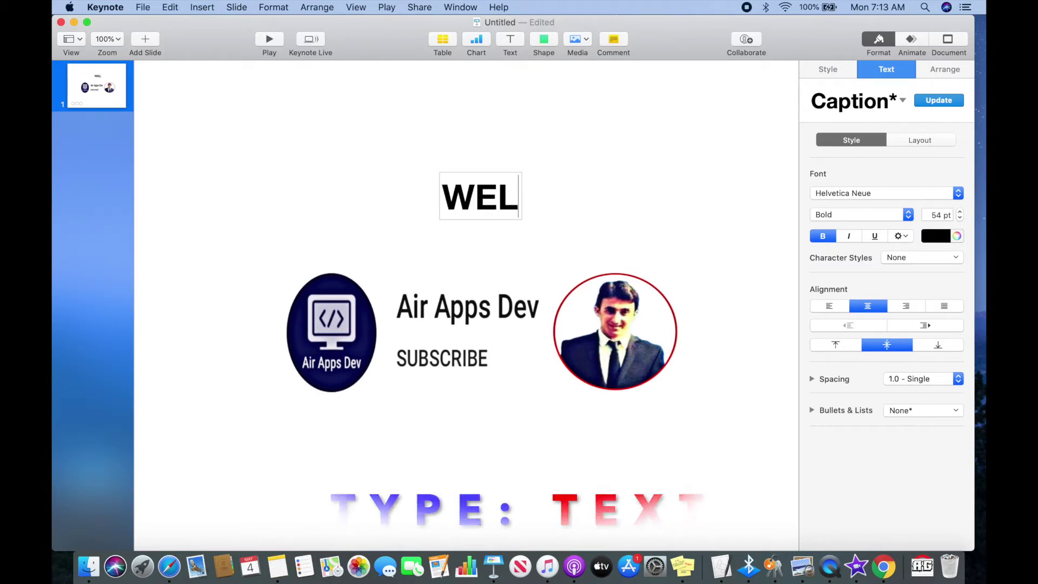
pyautogui.write('COME')
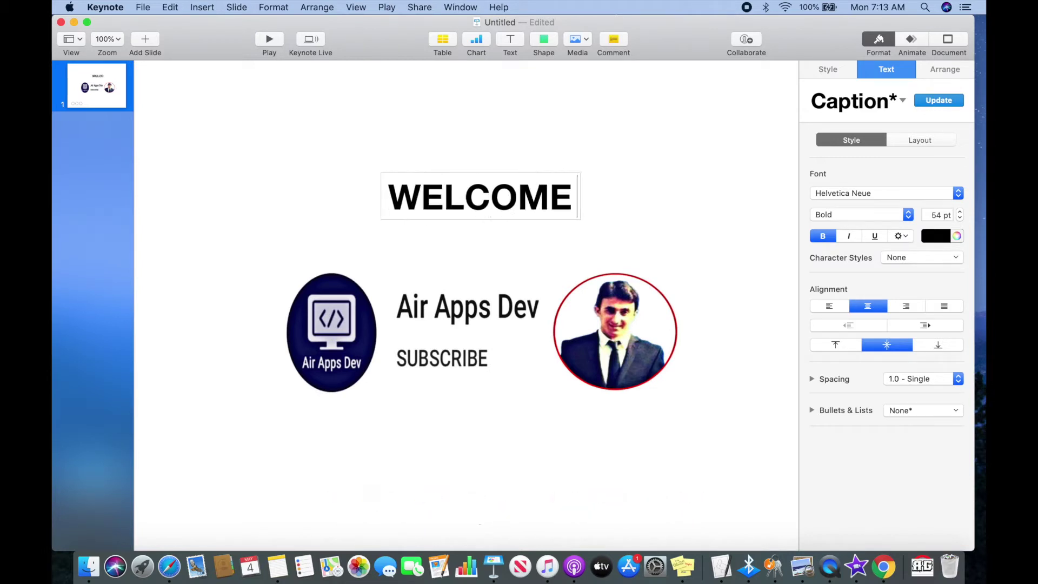
pyautogui.write(' TO')
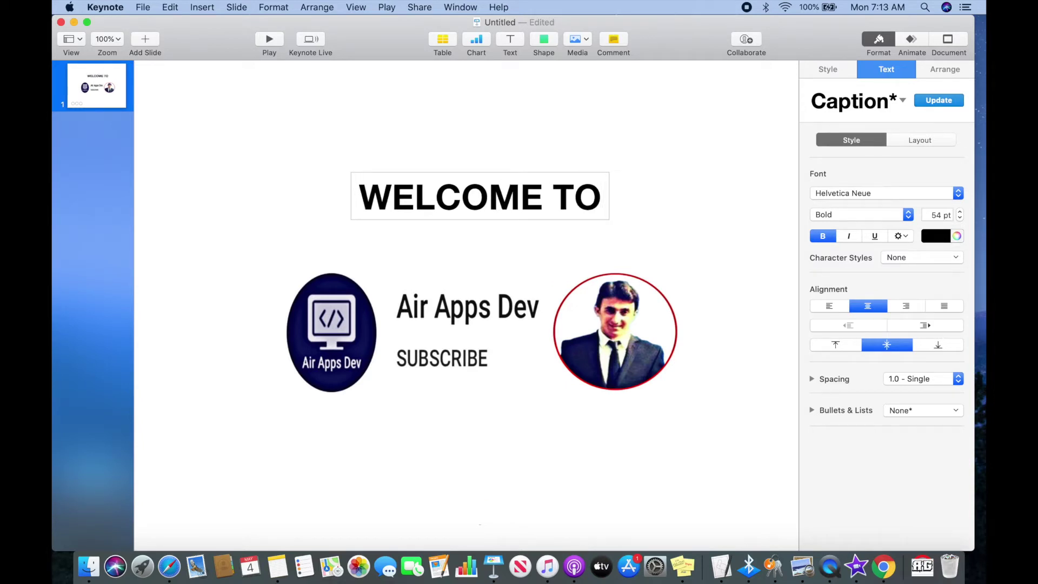
pyautogui.write(' MY')
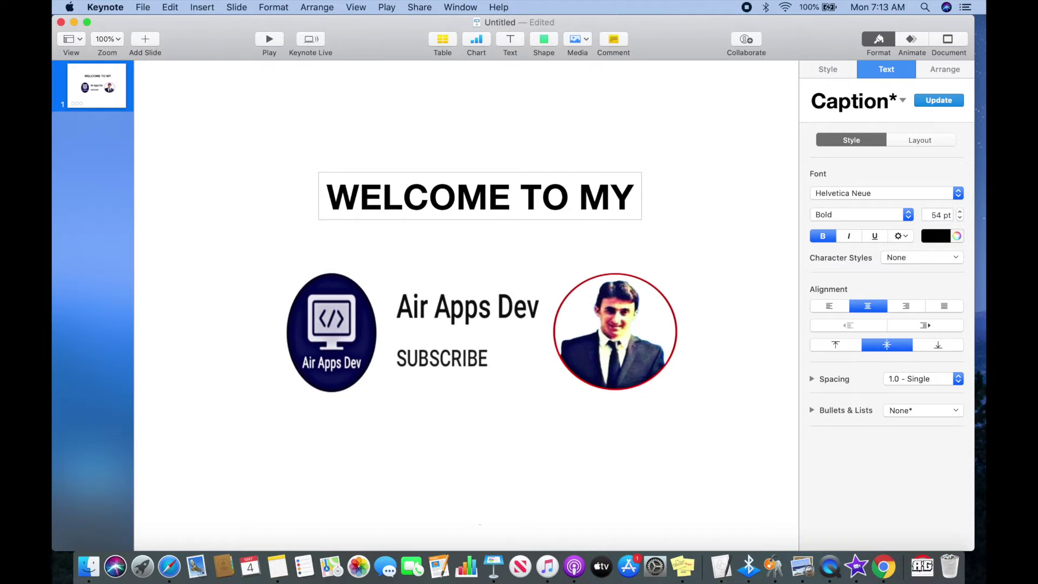
pyautogui.write(' YT')
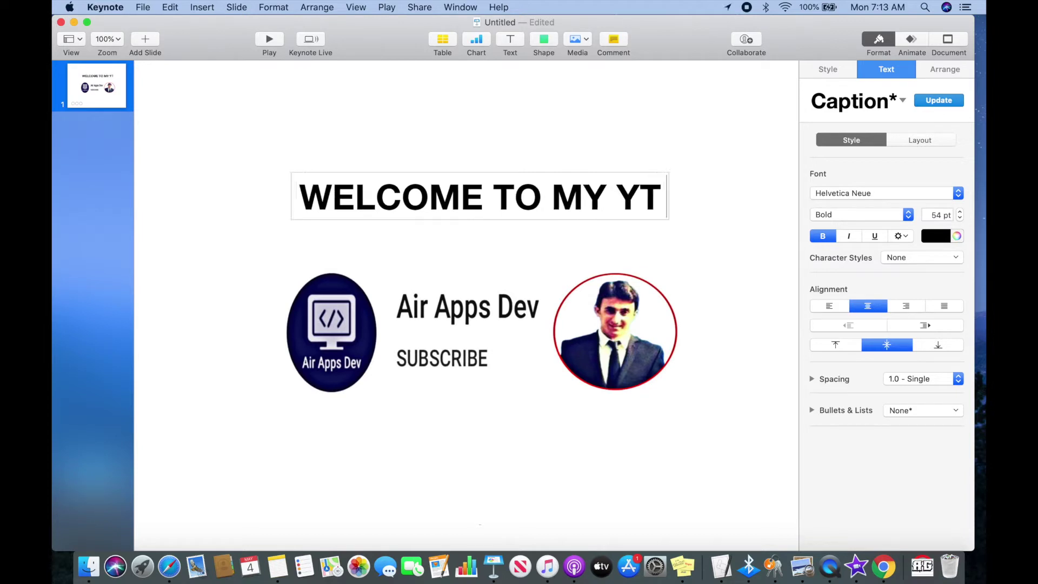
pyautogui.write(' CHA')
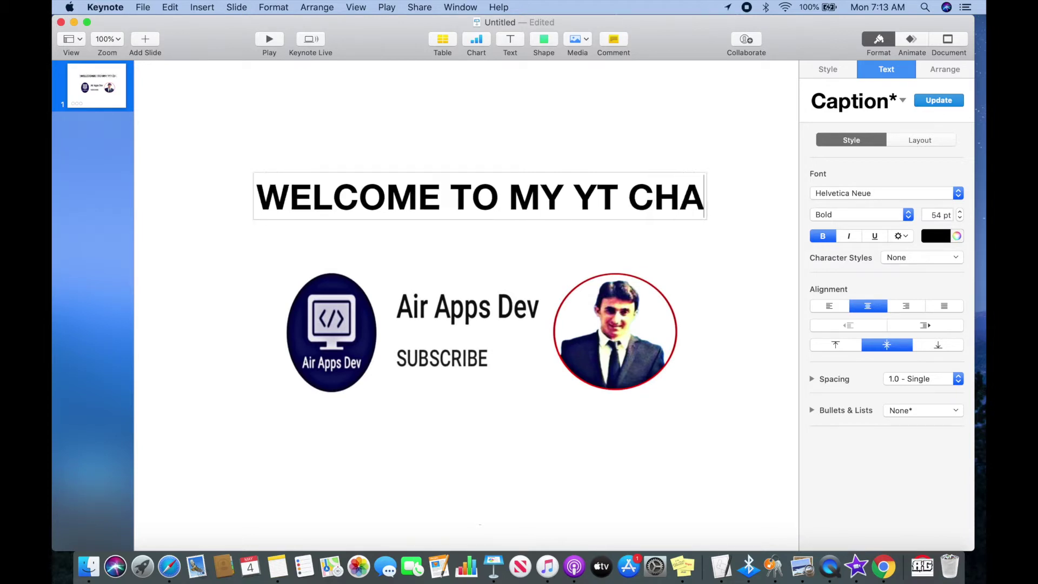
pyautogui.write('NNEL')
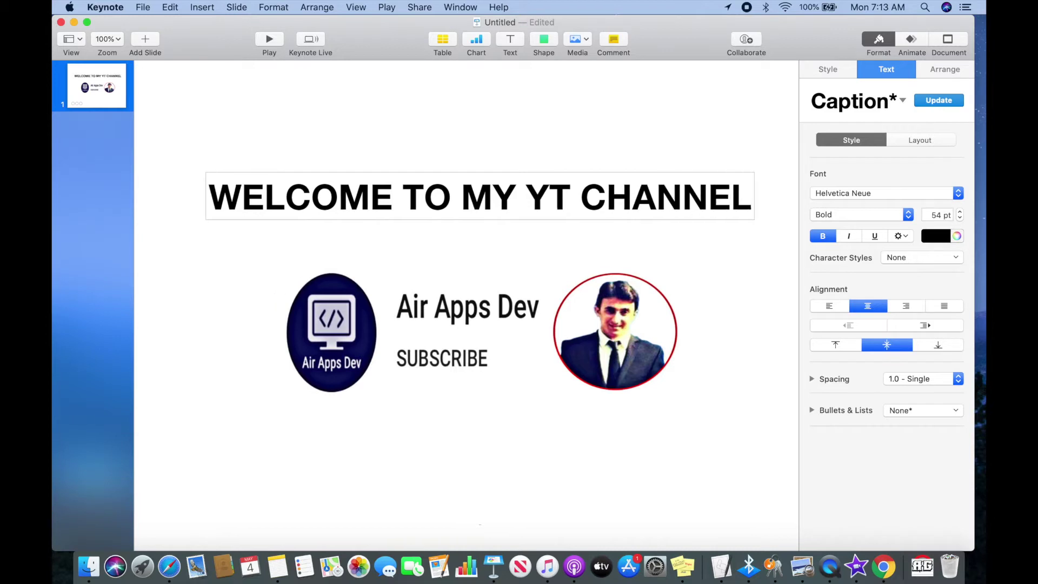
# - Centre the title horizontally on the slide above the banner
pyautogui.tripleClick(747, 196)
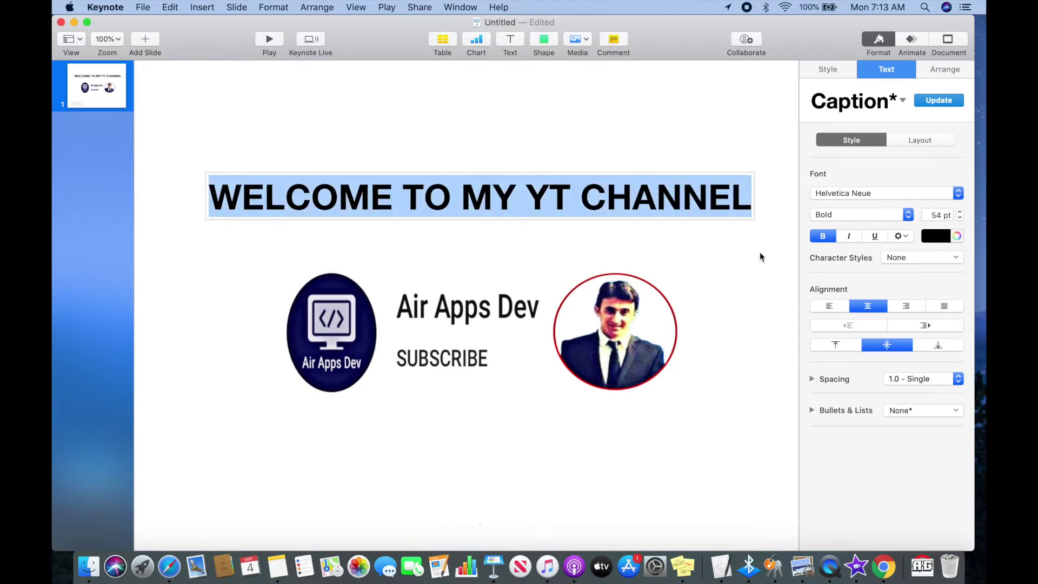
pyautogui.click(706, 115)
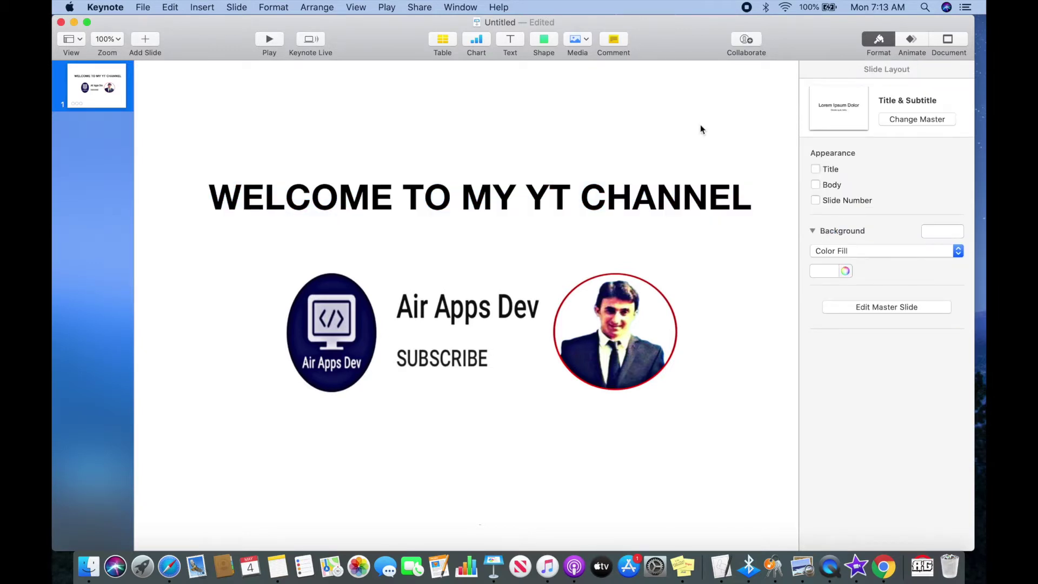
pyautogui.moveTo(545, 205); pyautogui.dragTo(548, 206)
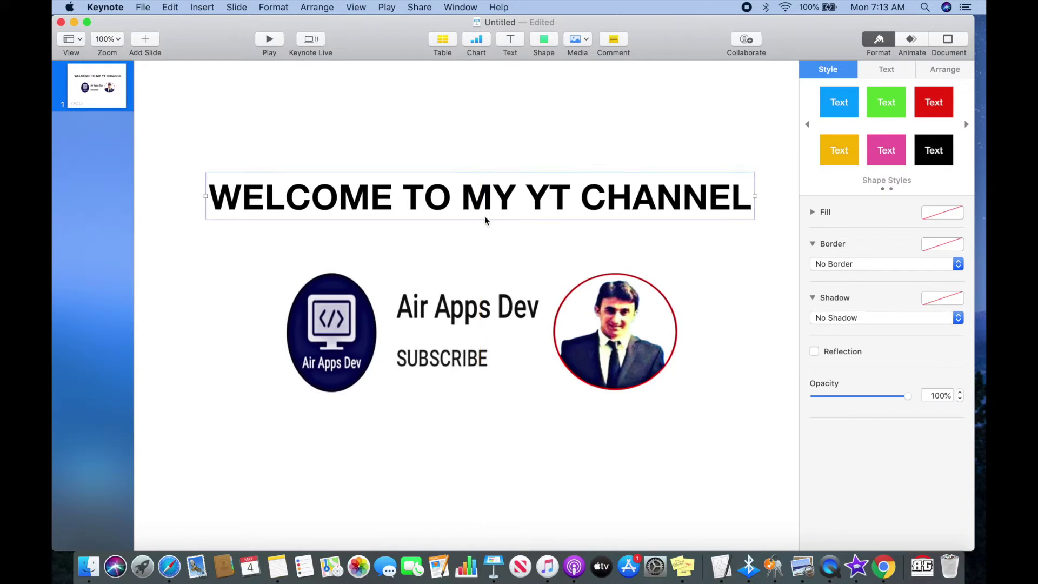
pyautogui.click(312, 467)
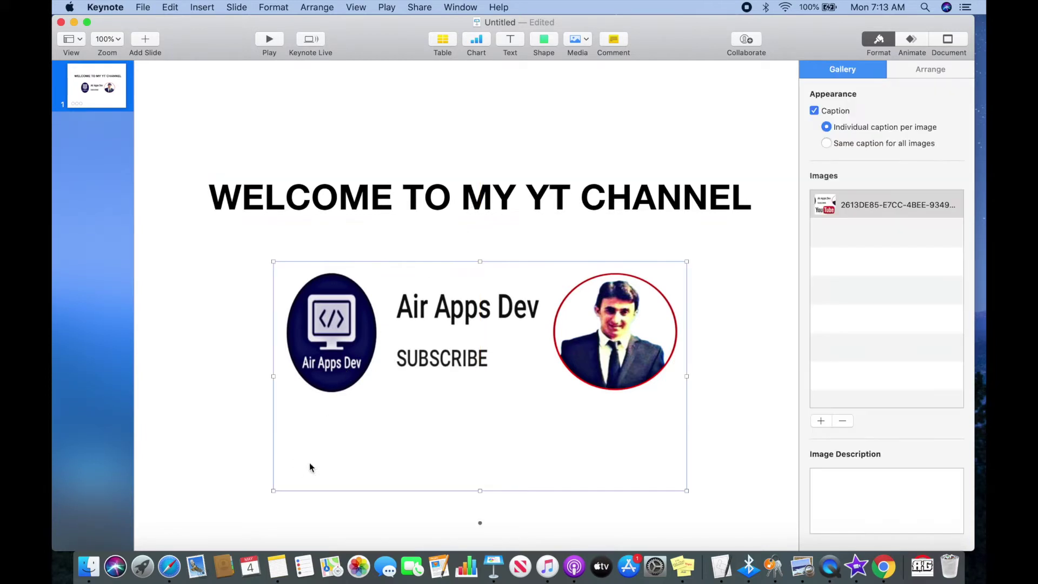
pyautogui.click(209, 324)
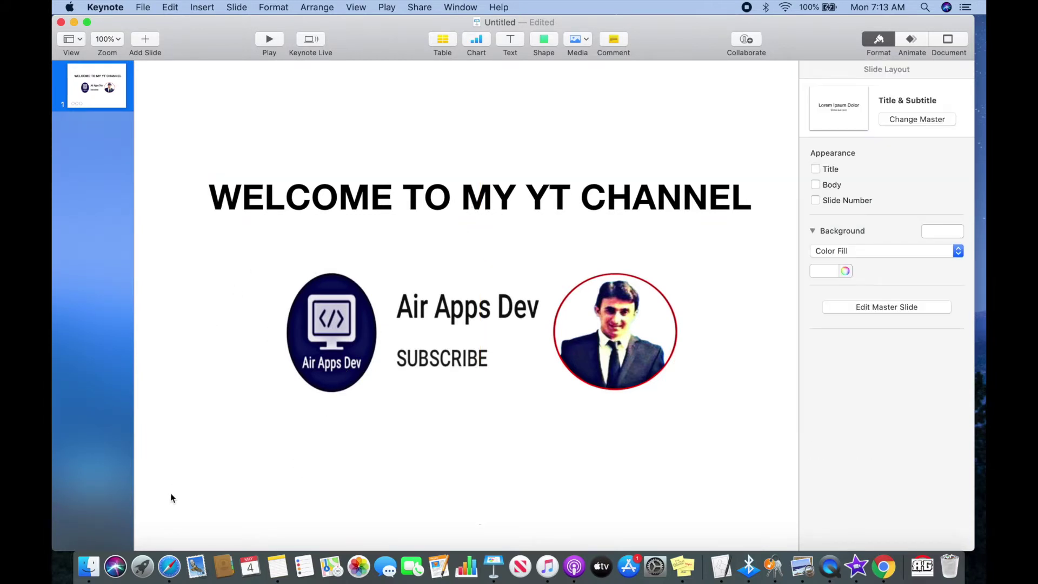
# - Open dafont.com in Safari and go to the Techno > Square font category
pyautogui.click(170, 567)
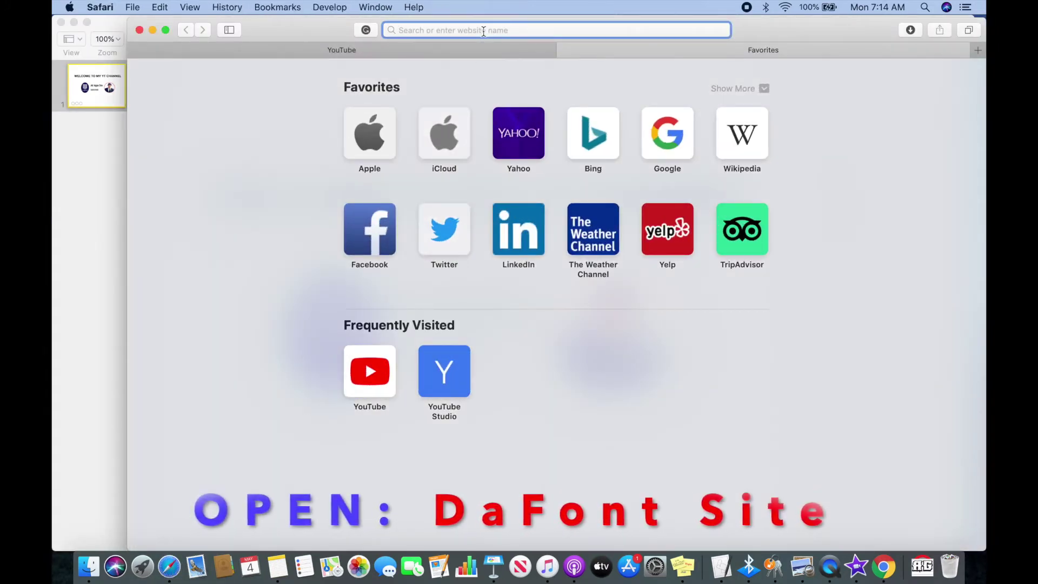
pyautogui.write('DA')
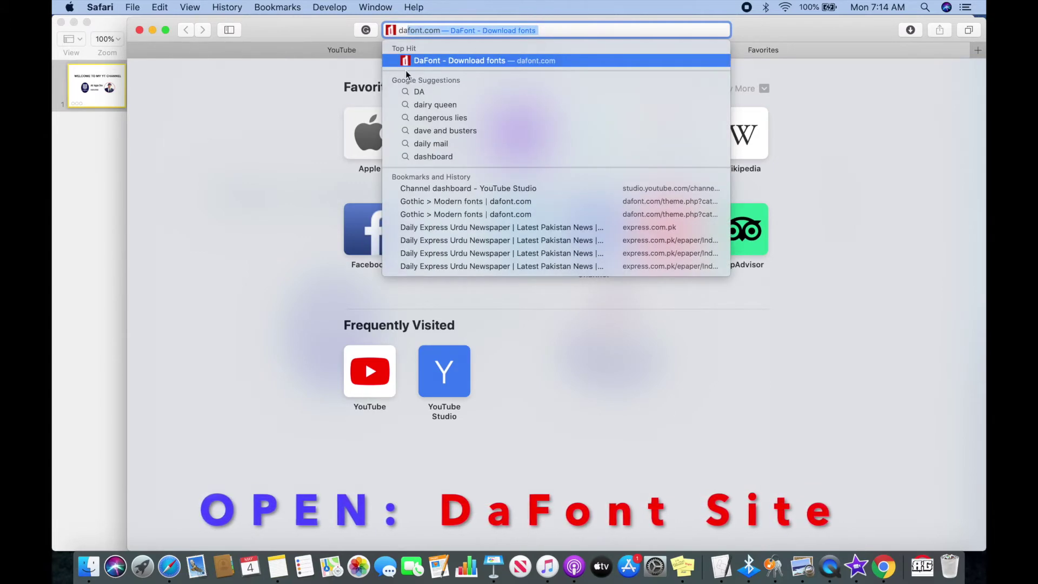
pyautogui.click(439, 60)
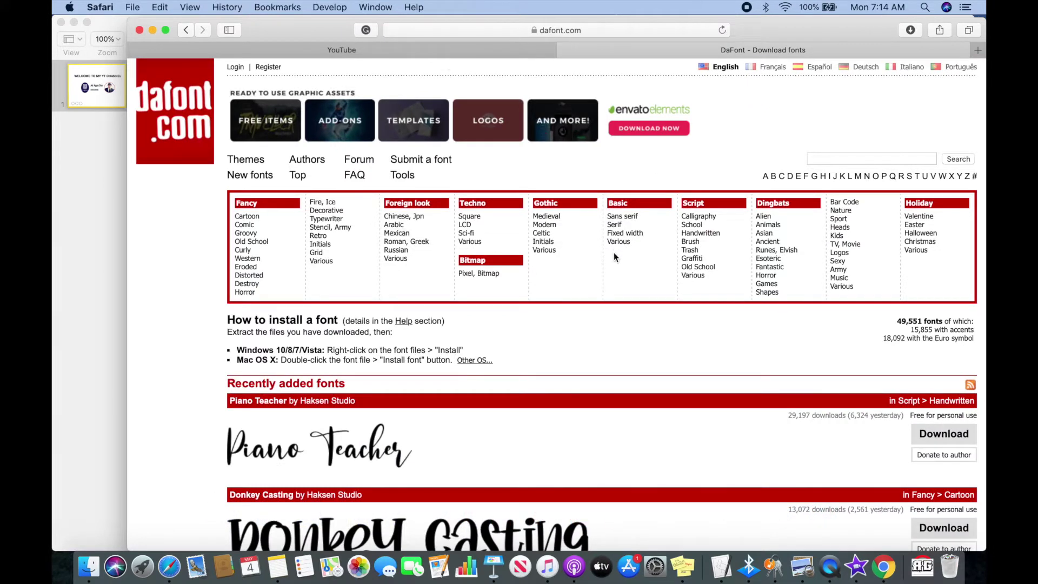
pyautogui.click(492, 216)
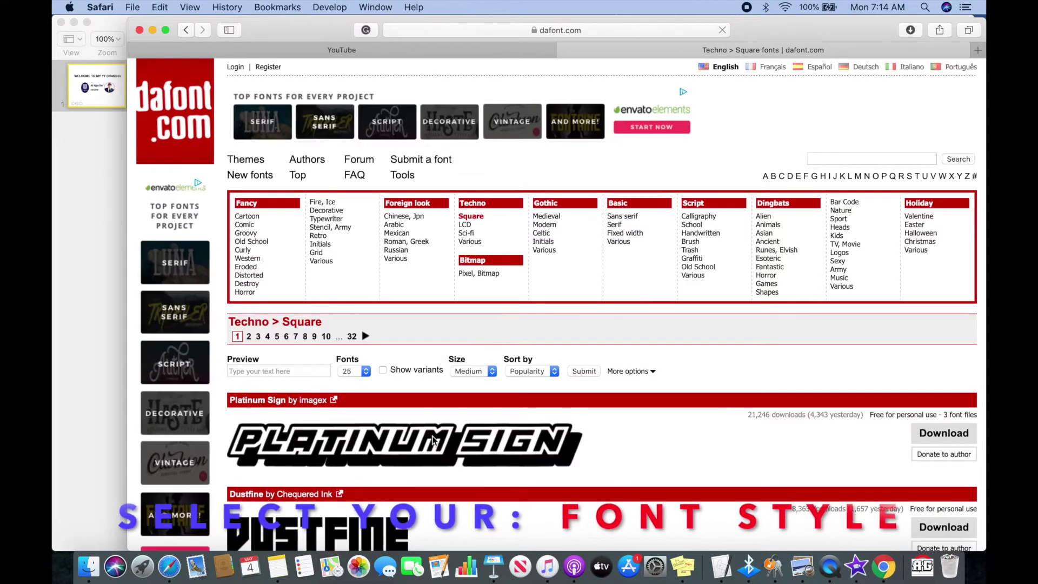
# - Browse the Techno > Square fonts and download Full Pack 2025
pyautogui.scroll(-10, 632, 467)
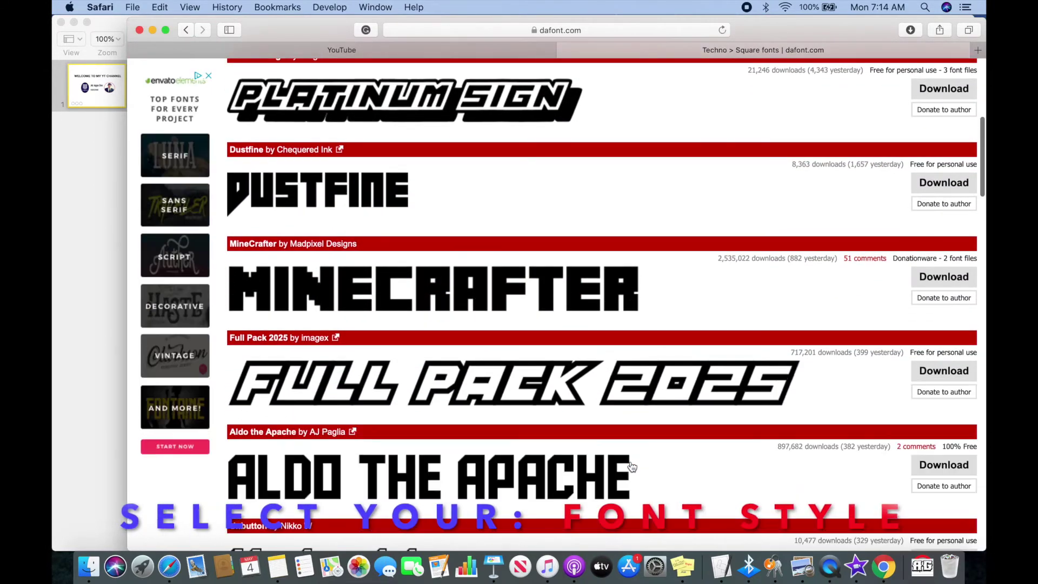
pyautogui.scroll(-1, 631, 464)
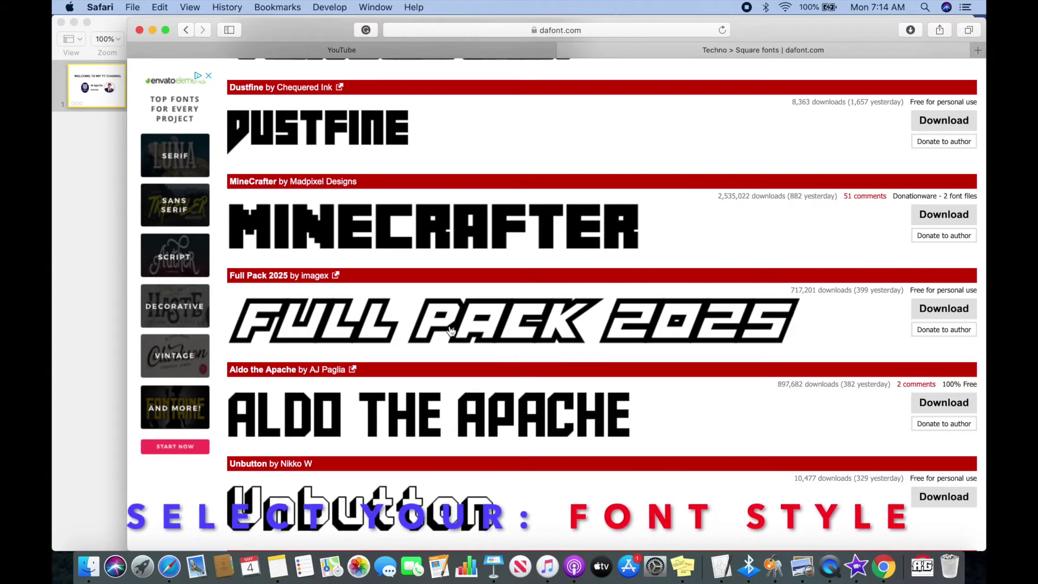
pyautogui.scroll(-3, 713, 334)
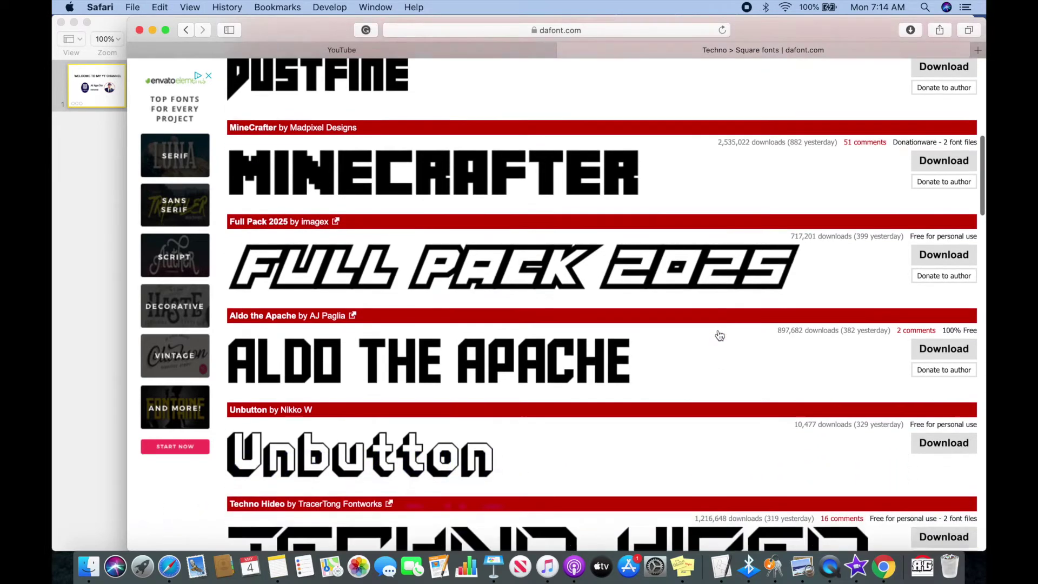
pyautogui.scroll(-3, 720, 336)
pyautogui.scroll(-3, 718, 334)
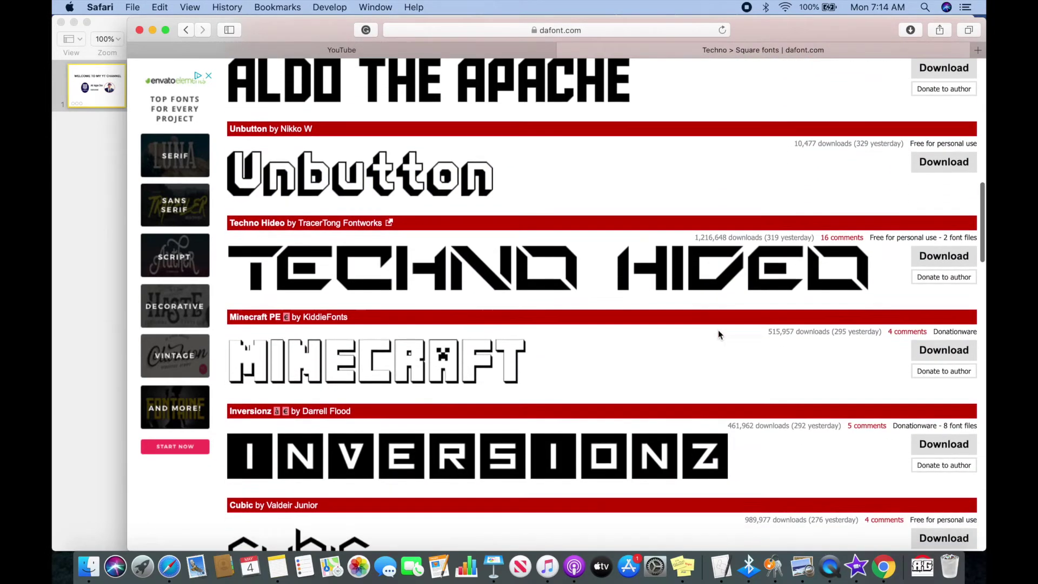
pyautogui.scroll(-3, 718, 330)
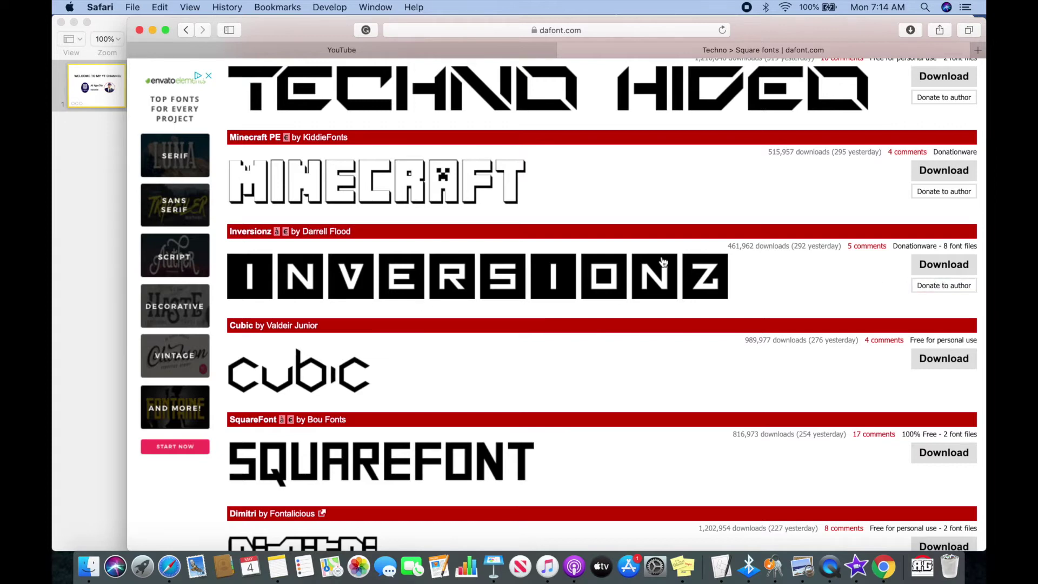
pyautogui.scroll(10, 323, 263)
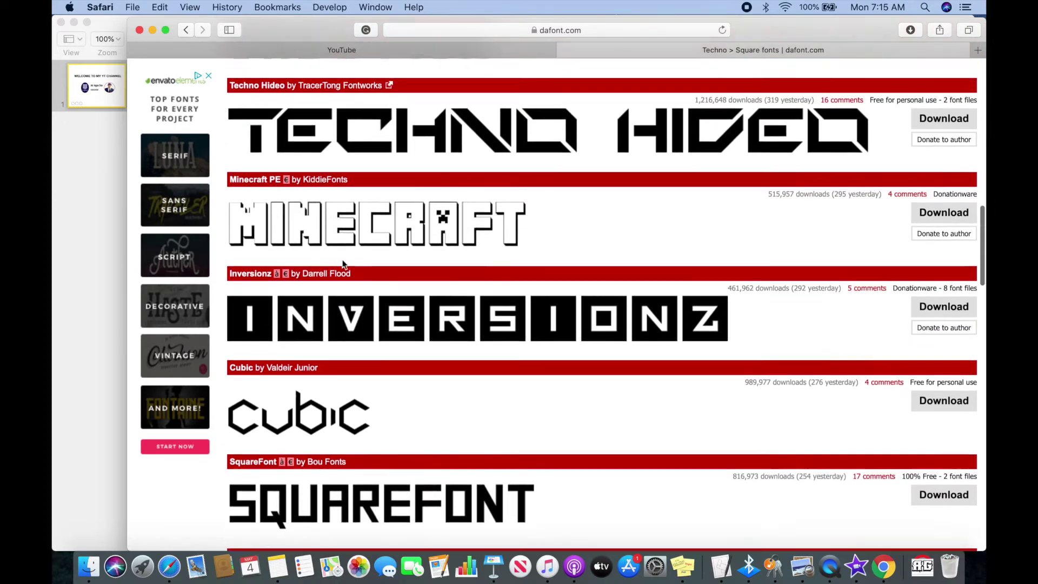
pyautogui.scroll(4, 339, 300)
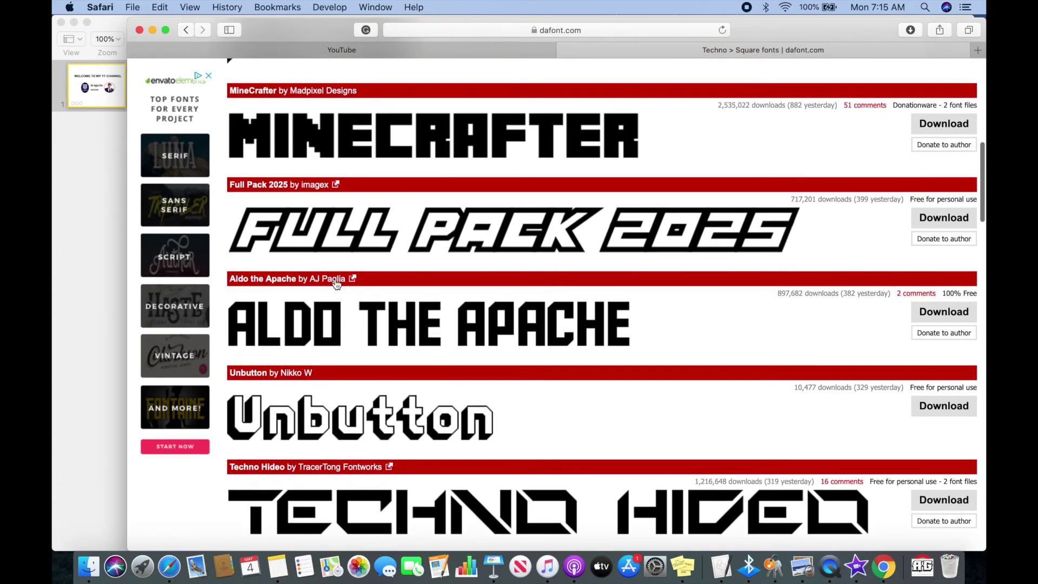
pyautogui.scroll(9, 442, 237)
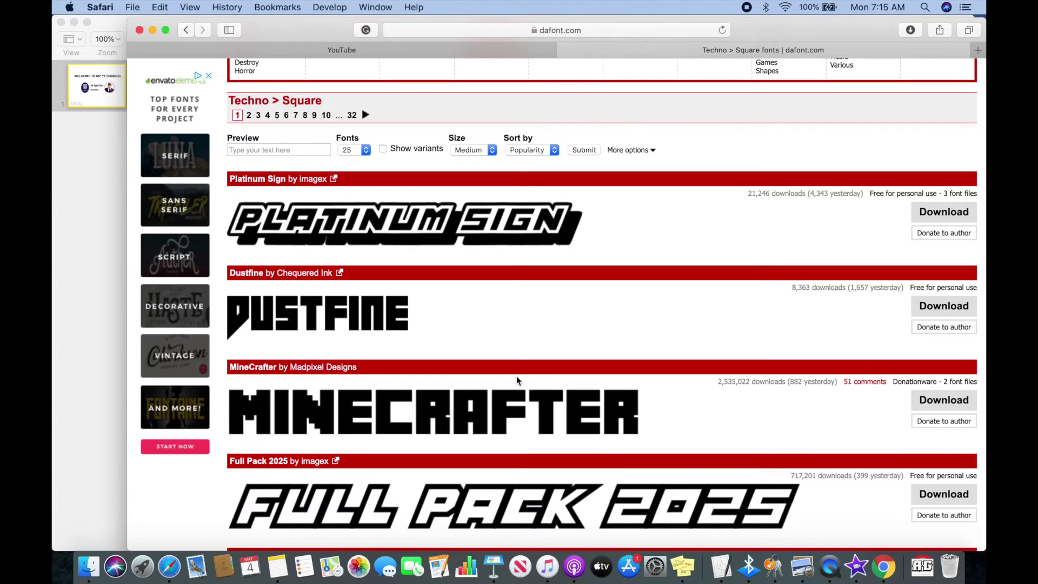
pyautogui.scroll(-5, 523, 352)
pyautogui.click(945, 346)
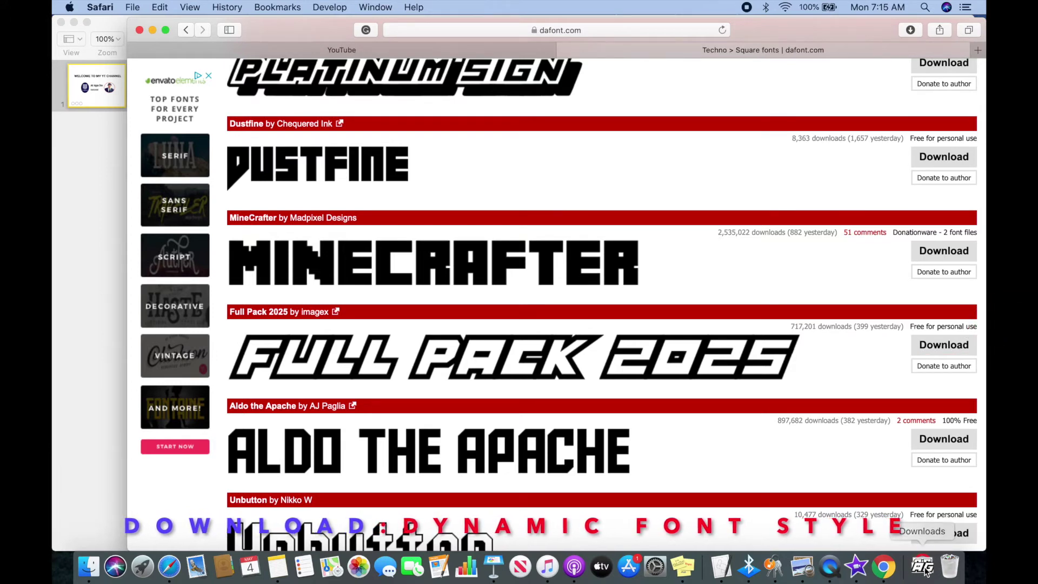
pyautogui.click(916, 569)
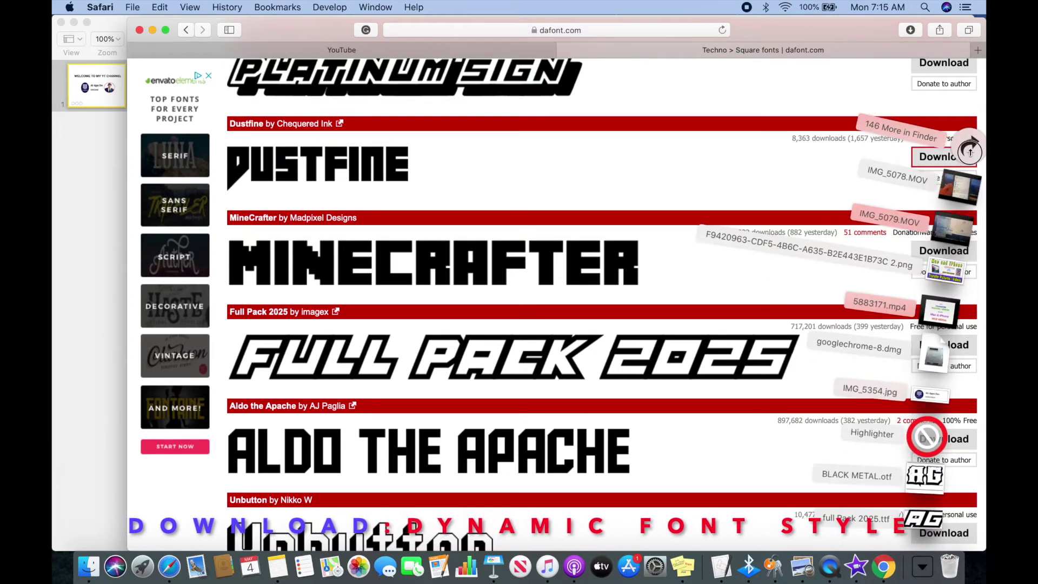
# - Locate full Pack 2025.ttf in the Downloads folder in Finder
pyautogui.click(969, 146)
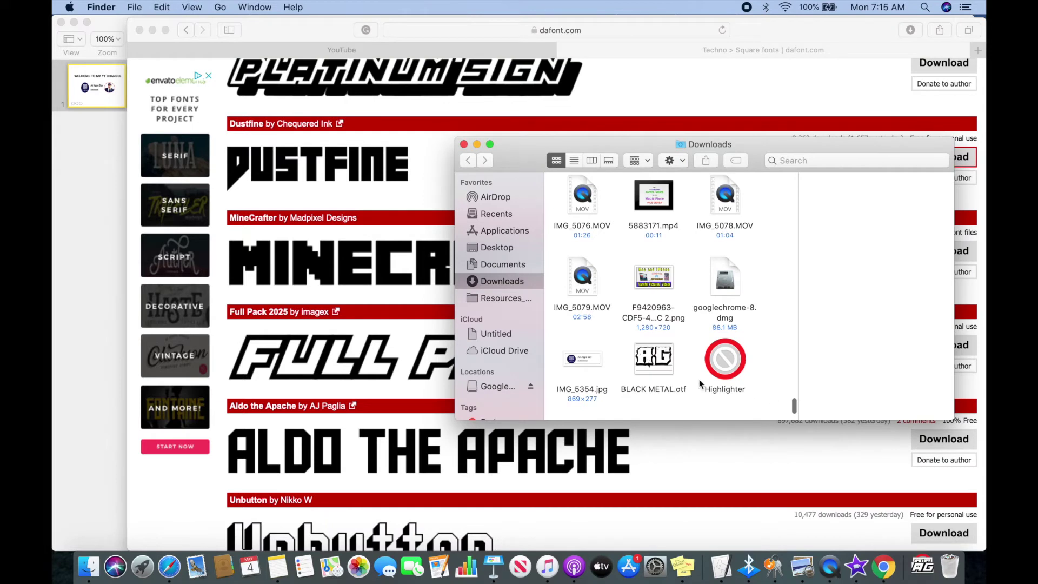
pyautogui.scroll(-3, 604, 393)
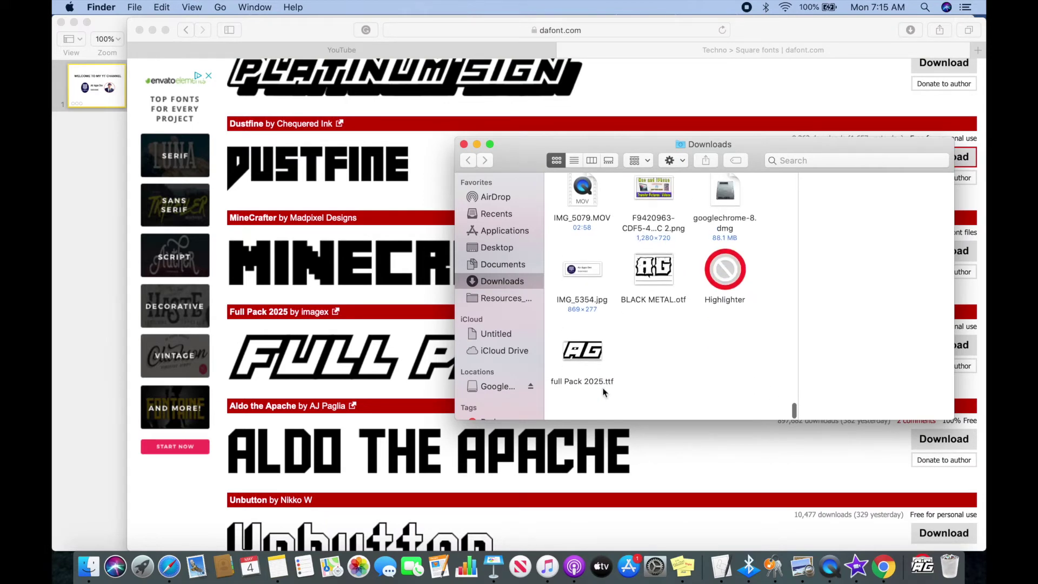
pyautogui.click(583, 359)
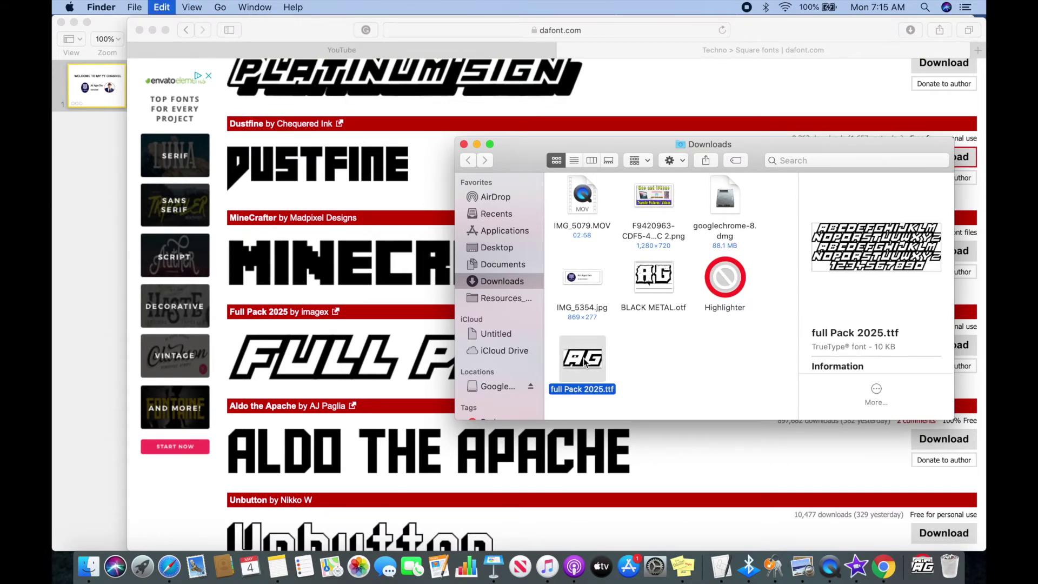
pyautogui.click(477, 145)
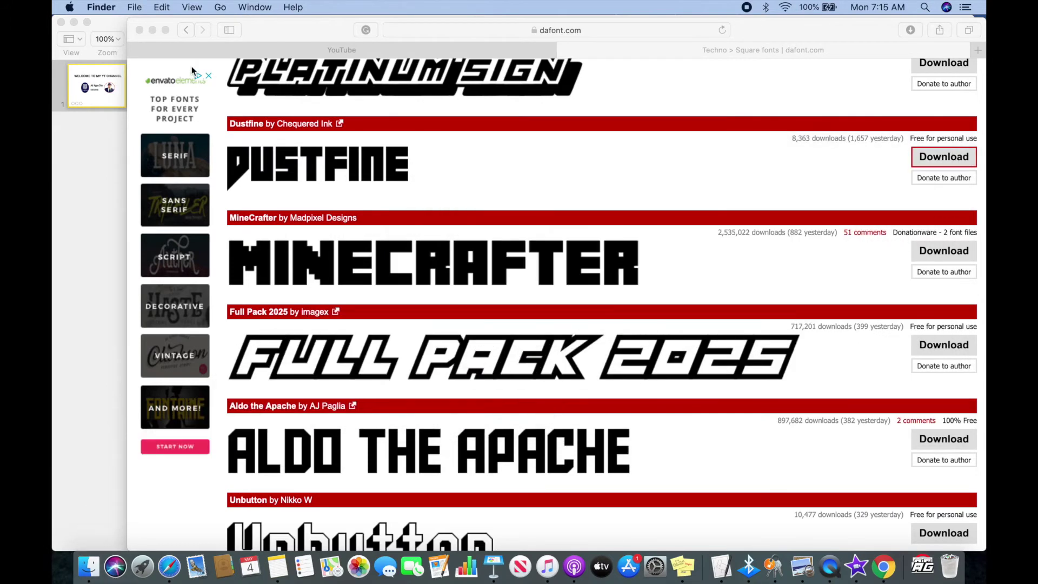
# - Hide Safari and clear the other windows away from the desktop
pyautogui.press('super+alt+h')
pyautogui.click(492, 562)
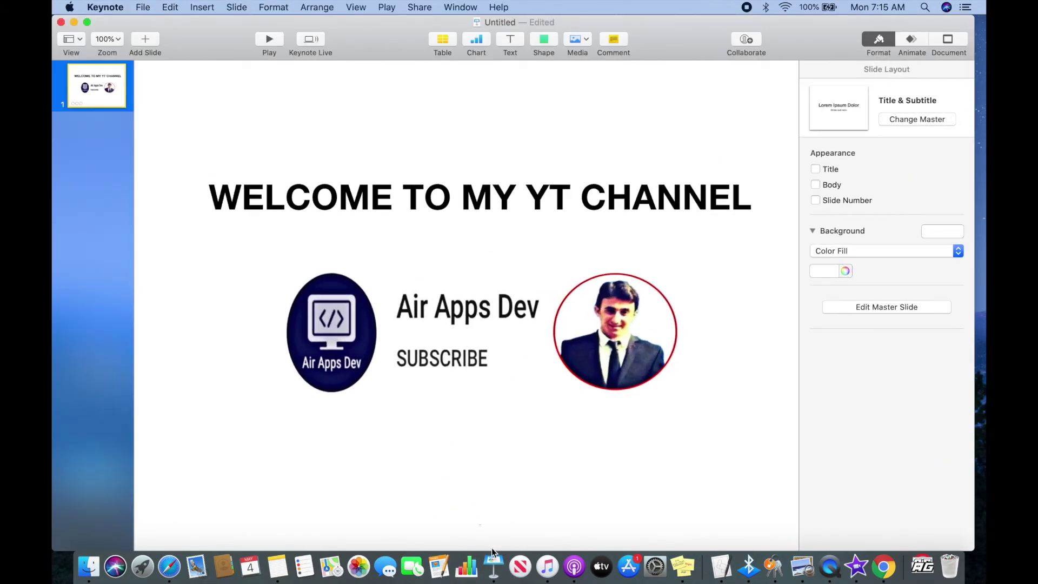
pyautogui.click(164, 573)
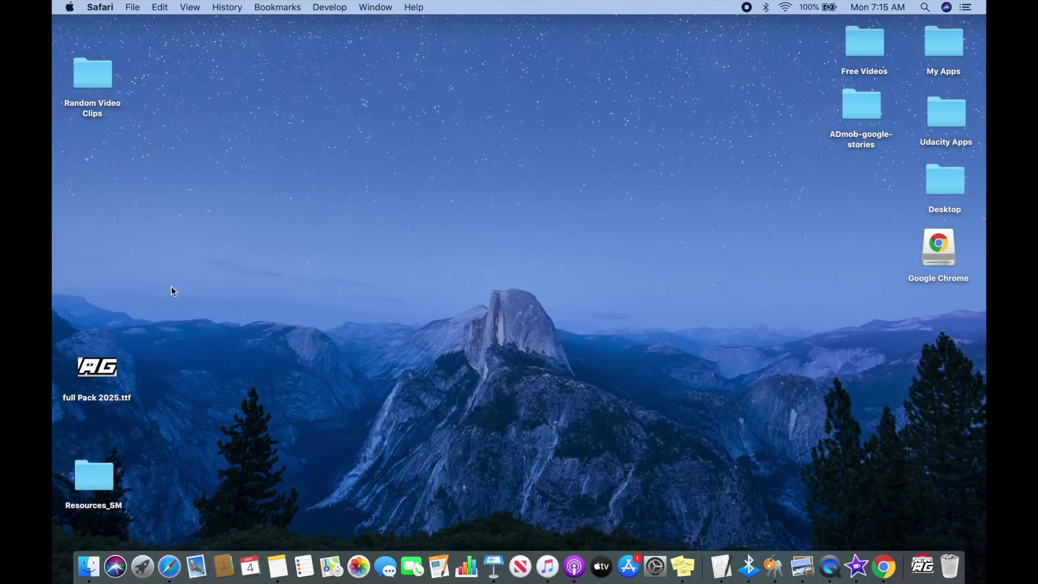
pyautogui.press('super+space')
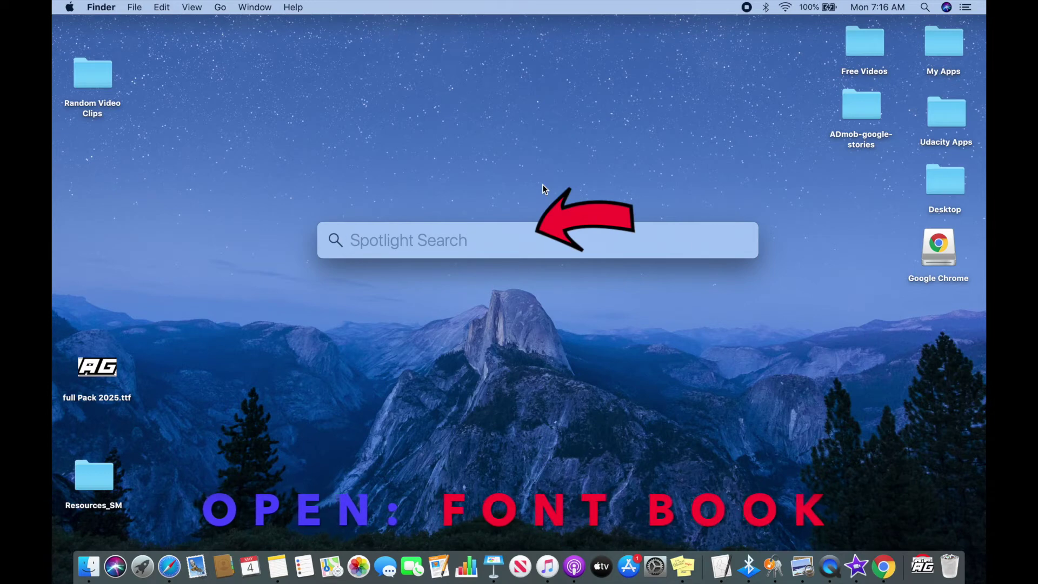
# - Launch Font Book through Spotlight search
pyautogui.write('Font Book')
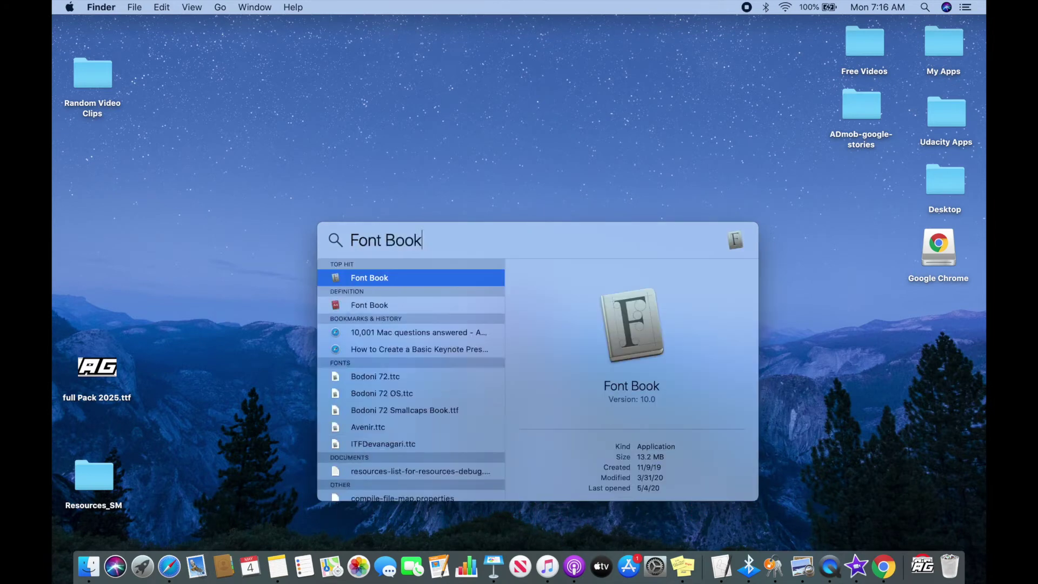
pyautogui.press('Return')
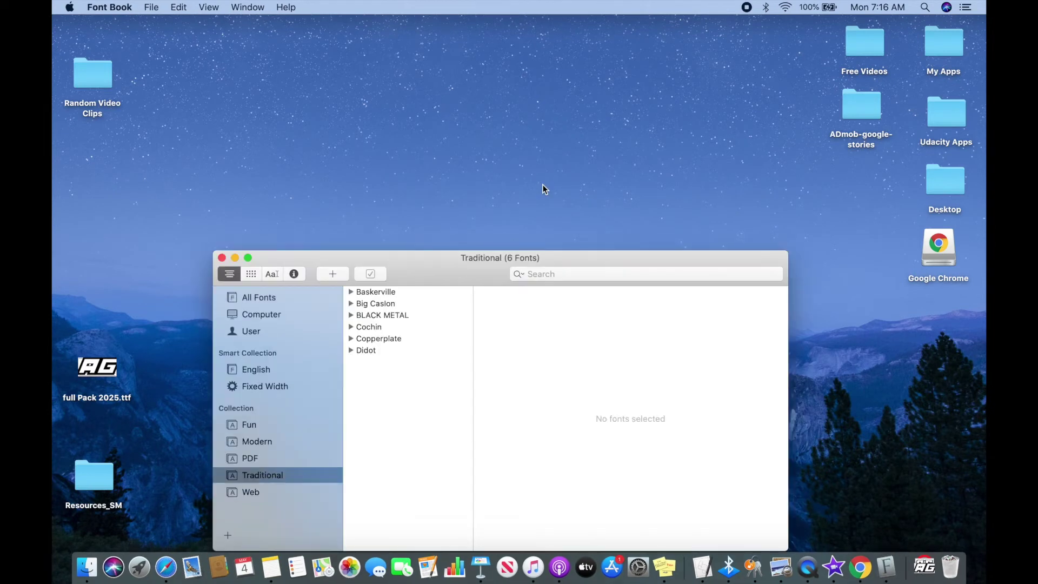
pyautogui.moveTo(453, 269); pyautogui.dragTo(456, 211)
pyautogui.click(418, 328)
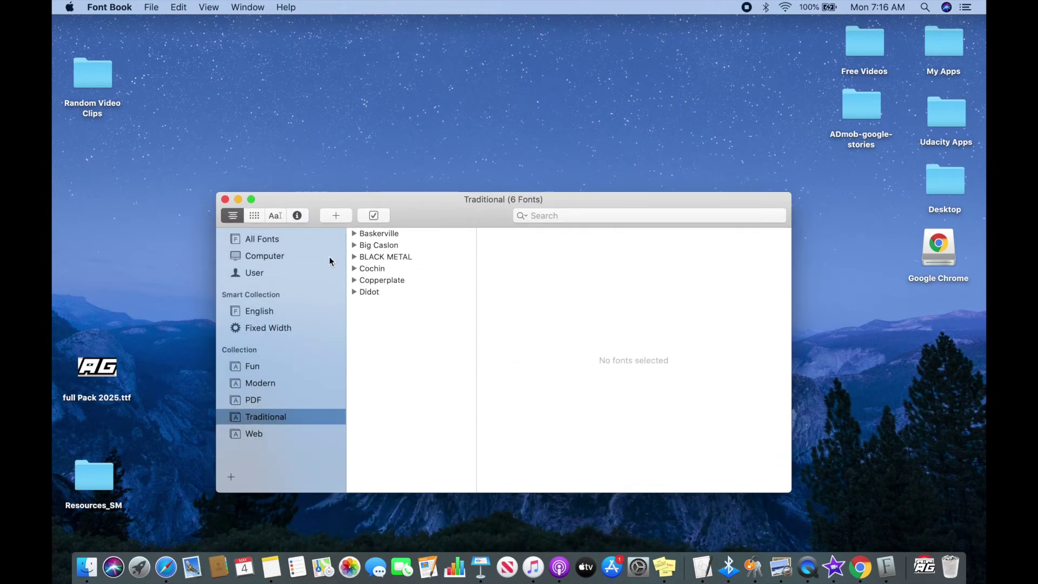
# - Install full Pack 2025.ttf from the Desktop into Font Book
pyautogui.click(336, 216)
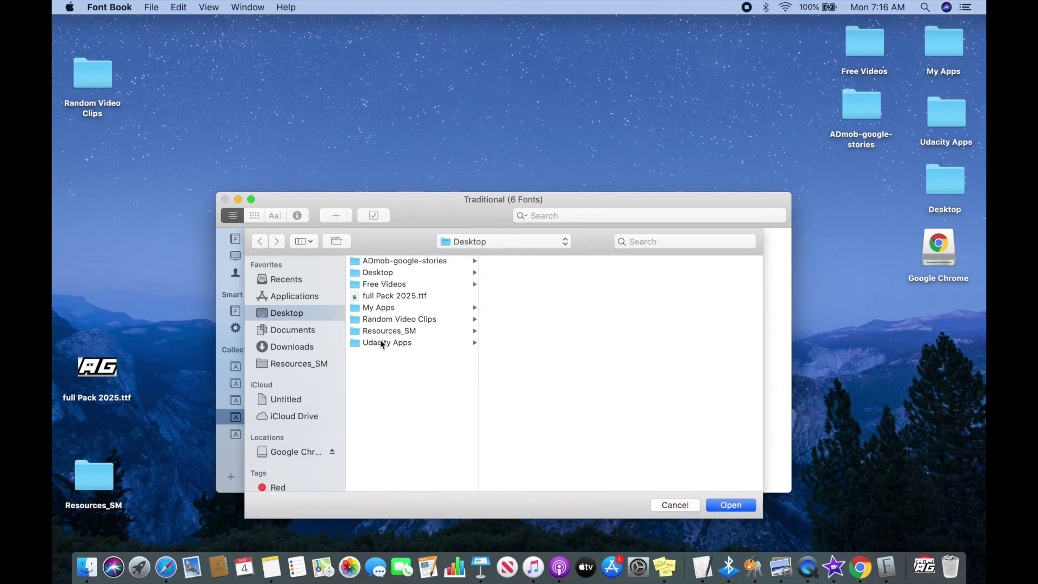
pyautogui.click(394, 295)
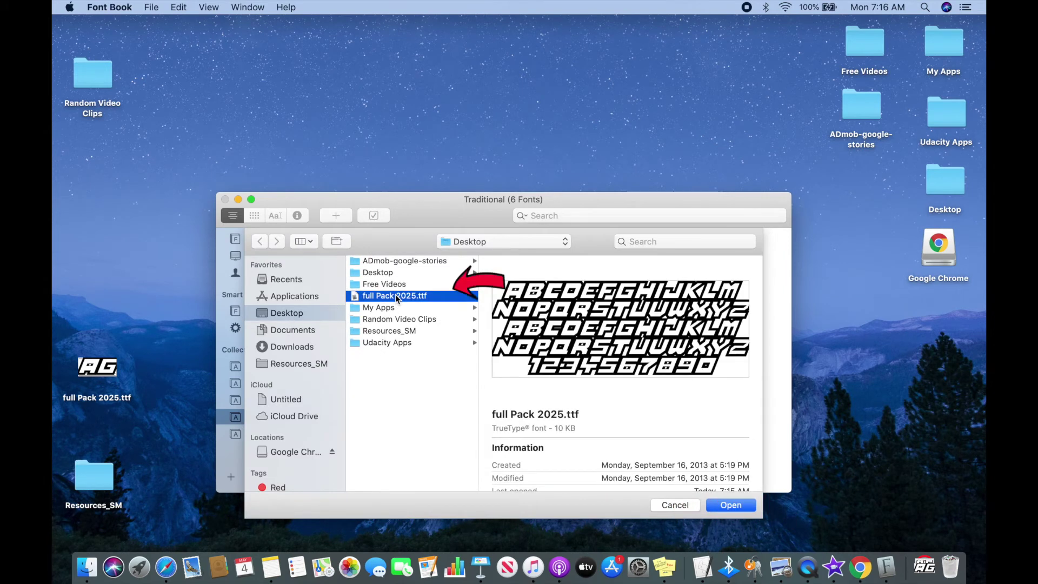
pyautogui.click(736, 507)
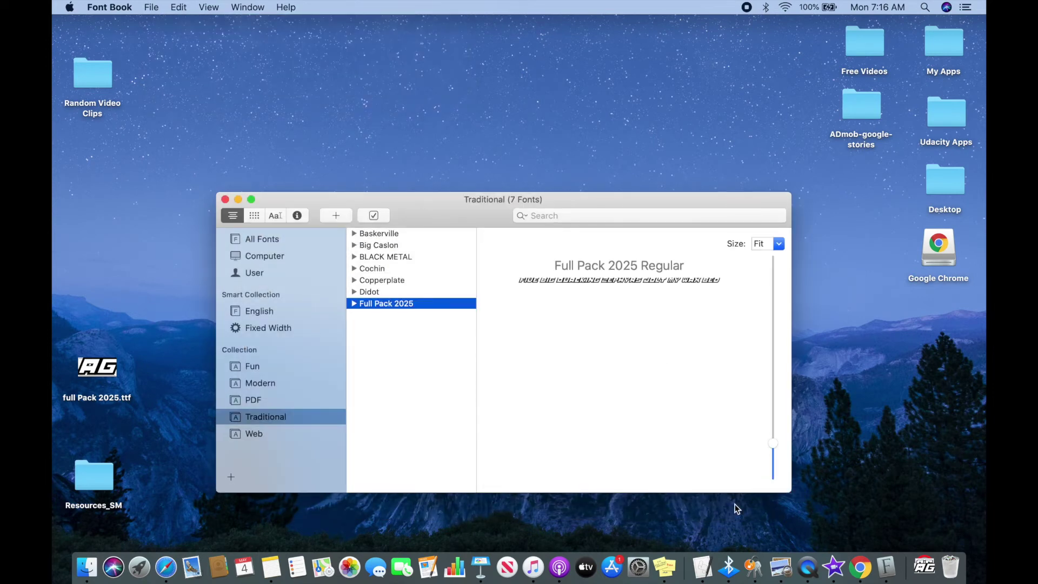
pyautogui.click(354, 304)
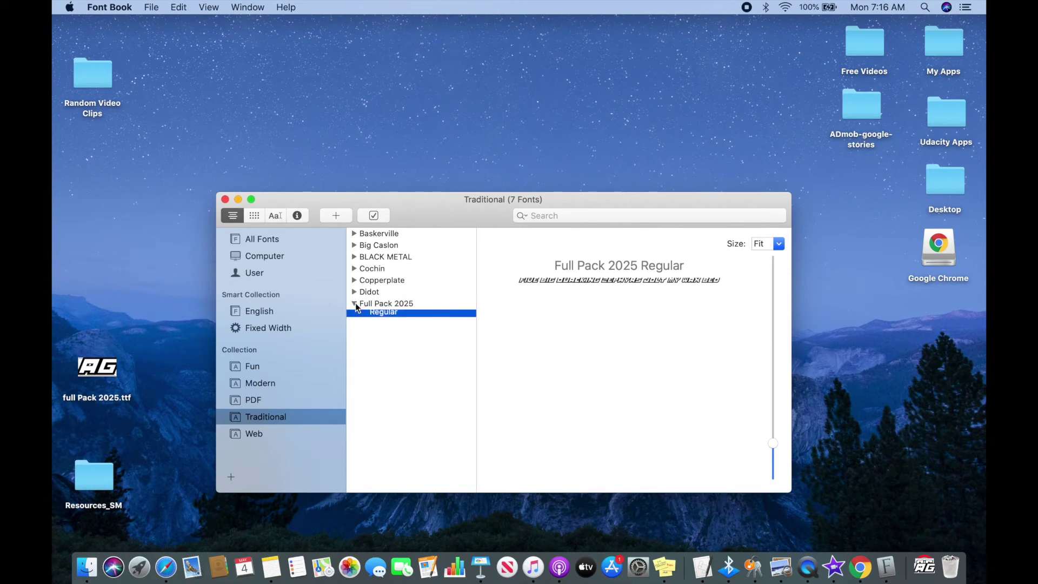
pyautogui.click(355, 304)
pyautogui.moveTo(238, 203); pyautogui.dragTo(238, 187)
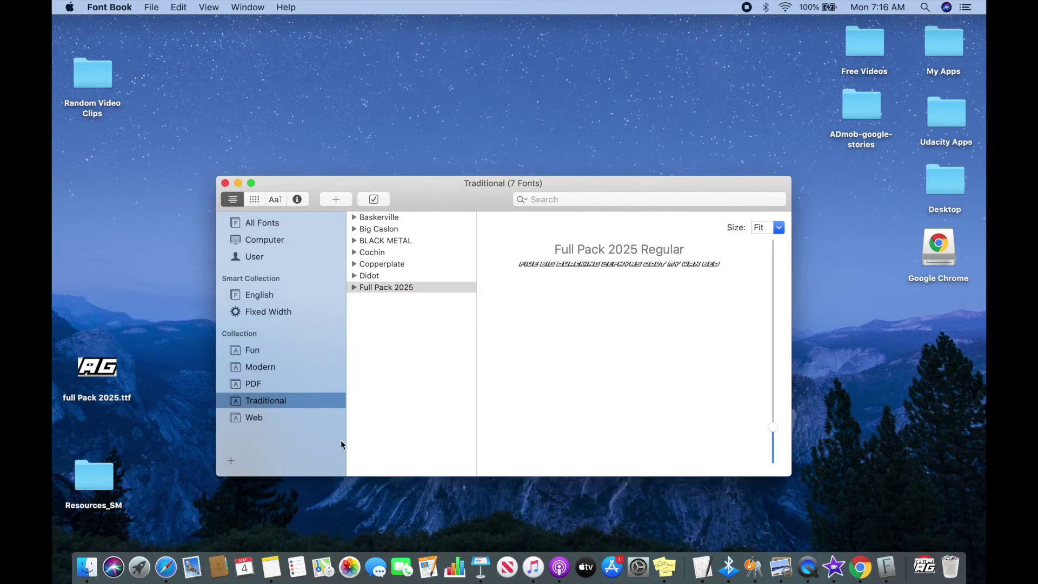
pyautogui.click(481, 567)
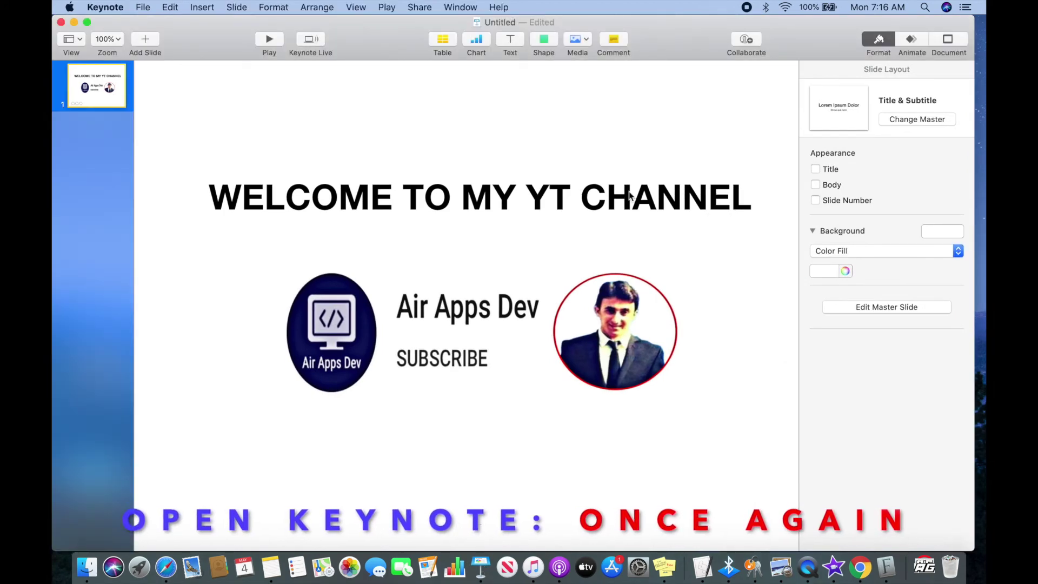
# - Apply the Full Pack 2025 font to the whole title
pyautogui.click(683, 201)
pyautogui.tripleClick(746, 191)
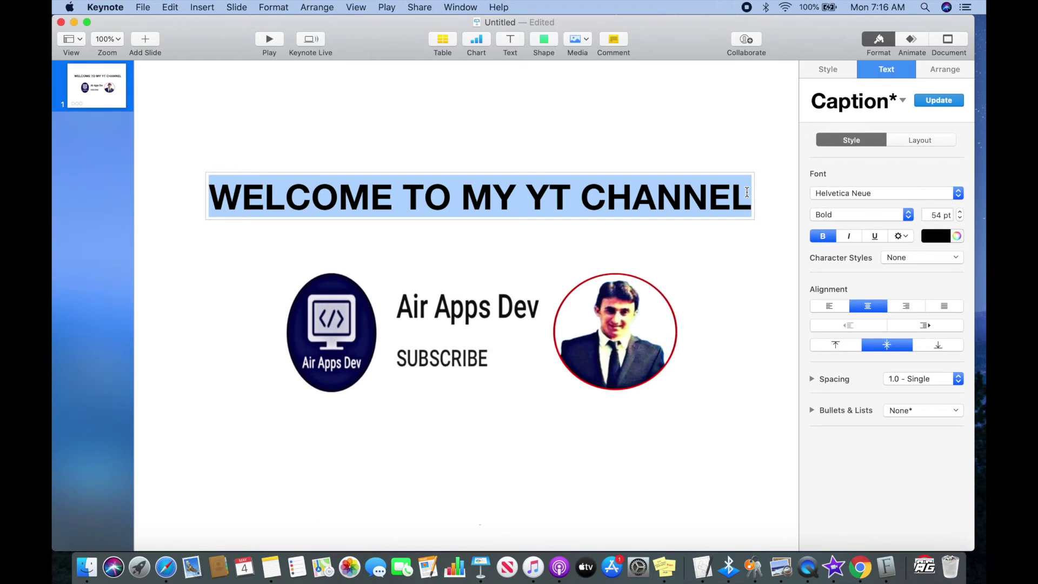
pyautogui.click(956, 195)
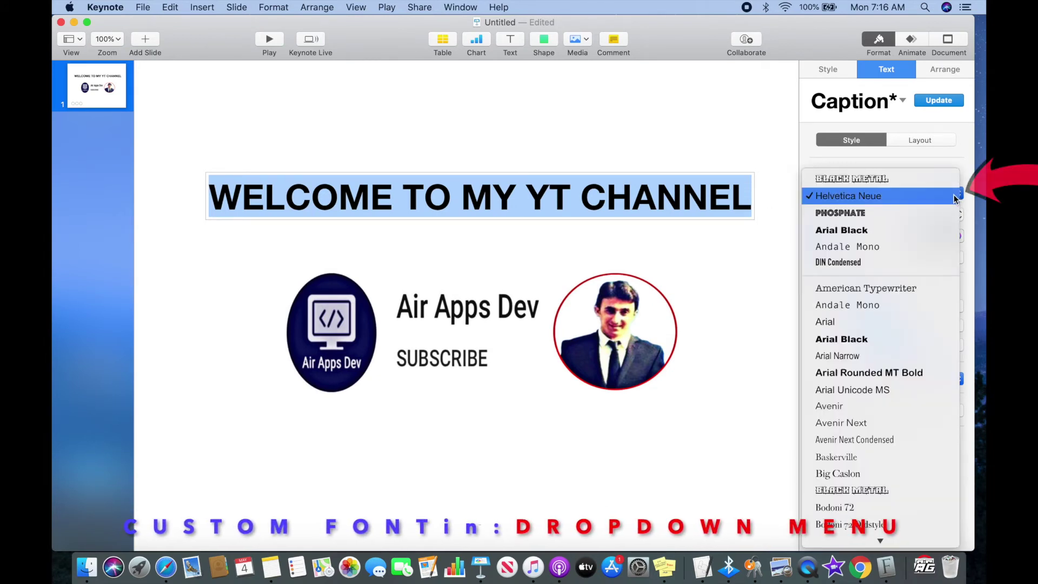
pyautogui.scroll(-10, 878, 174)
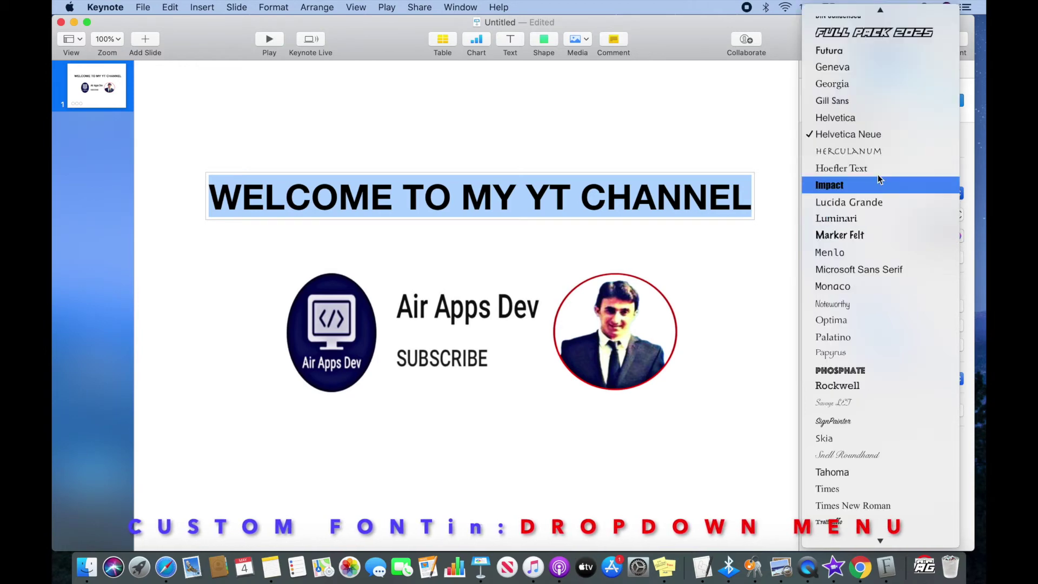
pyautogui.scroll(4, 861, 92)
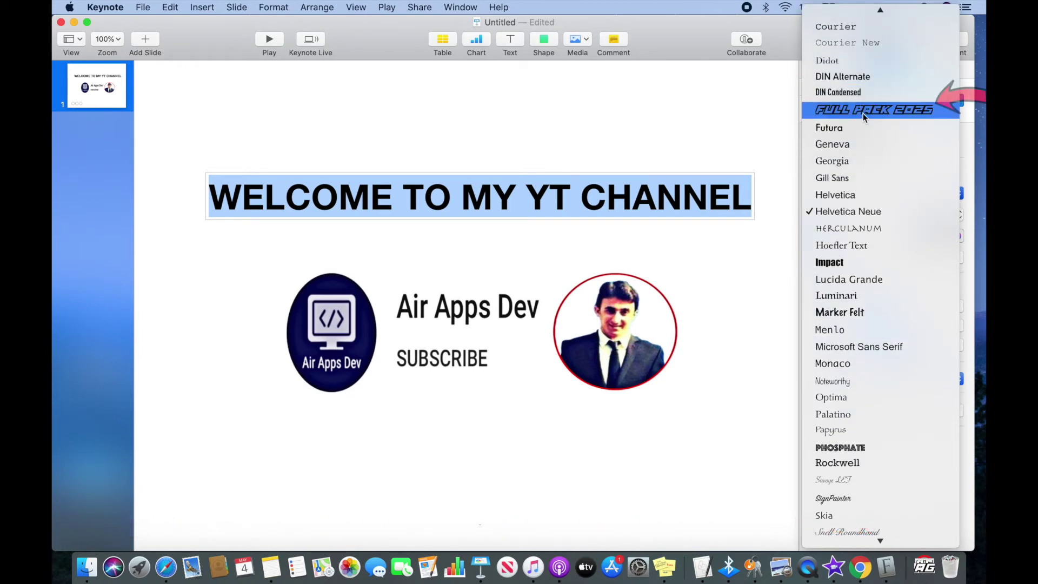
pyautogui.click(867, 112)
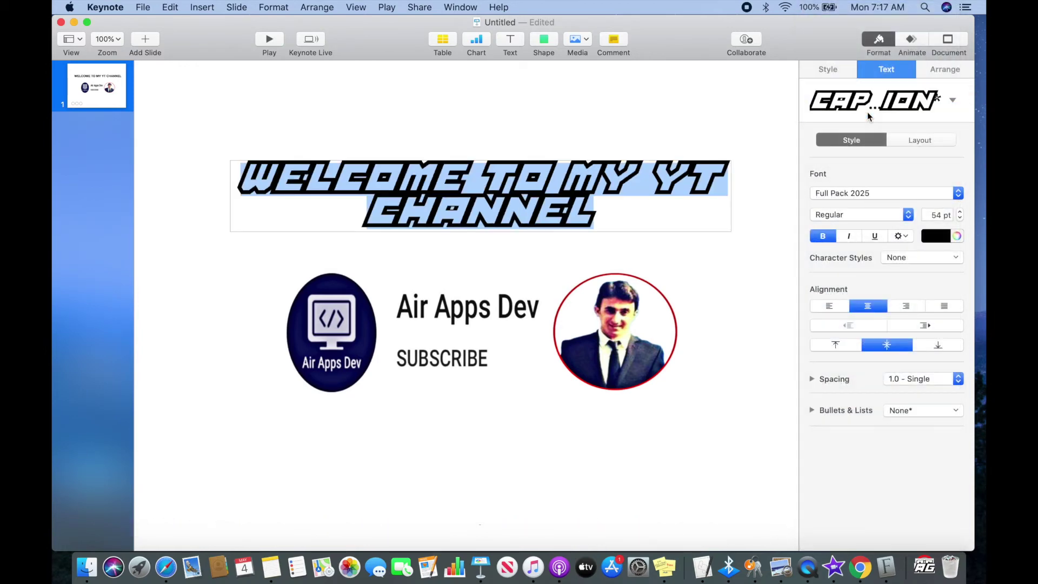
# - Set the title size to 46 pt so it fits on one line
pyautogui.click(597, 190)
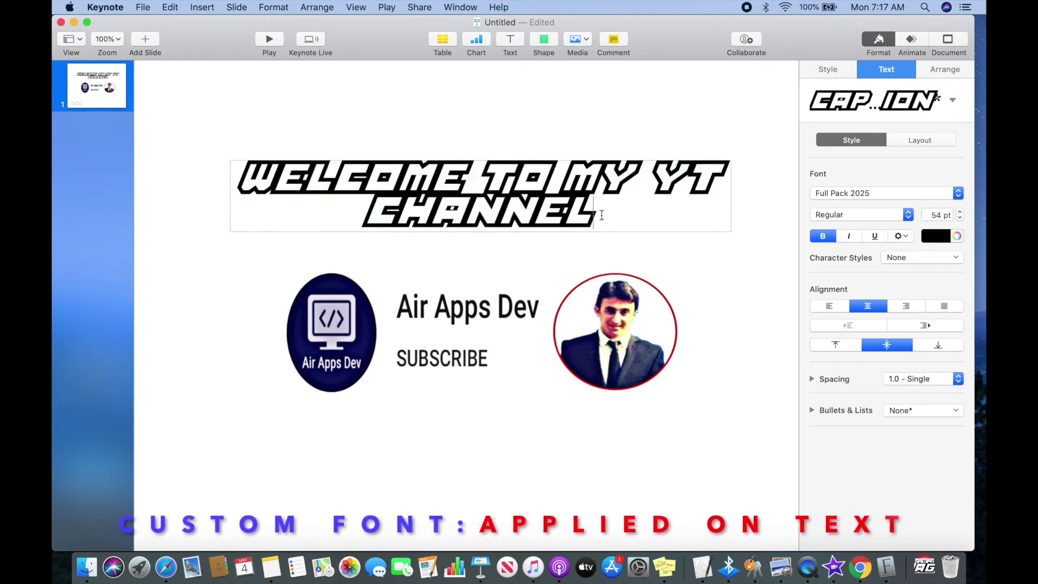
pyautogui.tripleClick(595, 214)
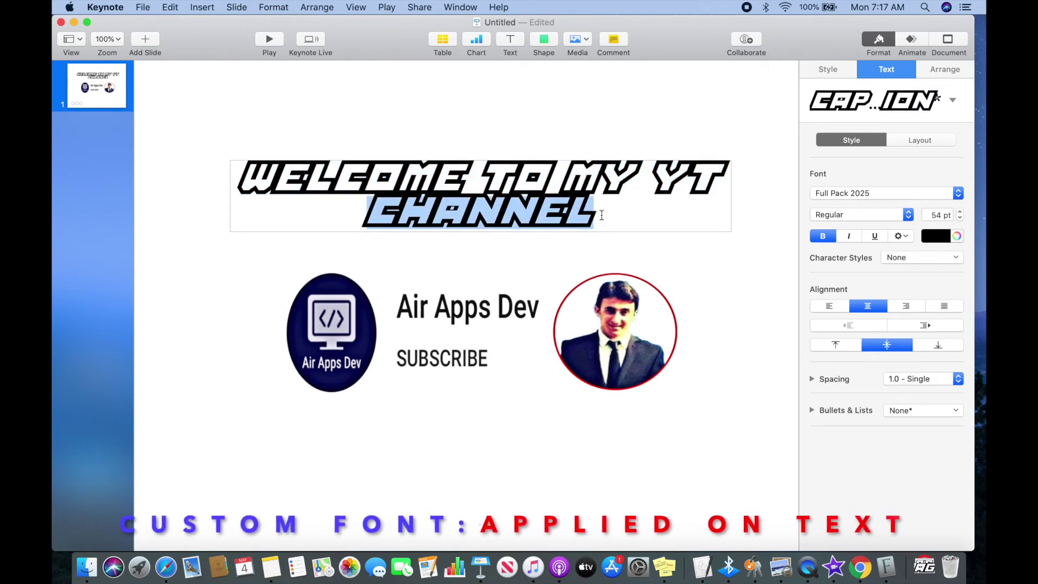
pyautogui.click(960, 217)
pyautogui.click(961, 218)
pyautogui.click(961, 217)
pyautogui.click(961, 218)
pyautogui.click(960, 217)
pyautogui.click(960, 218)
pyautogui.click(960, 218)
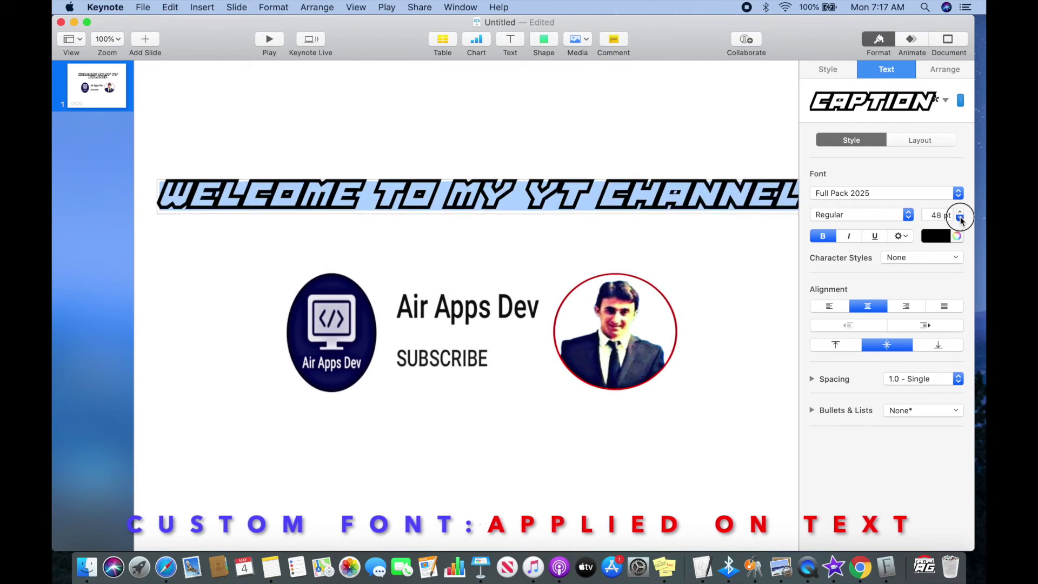
pyautogui.doubleClick(960, 218)
pyautogui.doubleClick(960, 218)
pyautogui.doubleClick(961, 218)
pyautogui.click(961, 212)
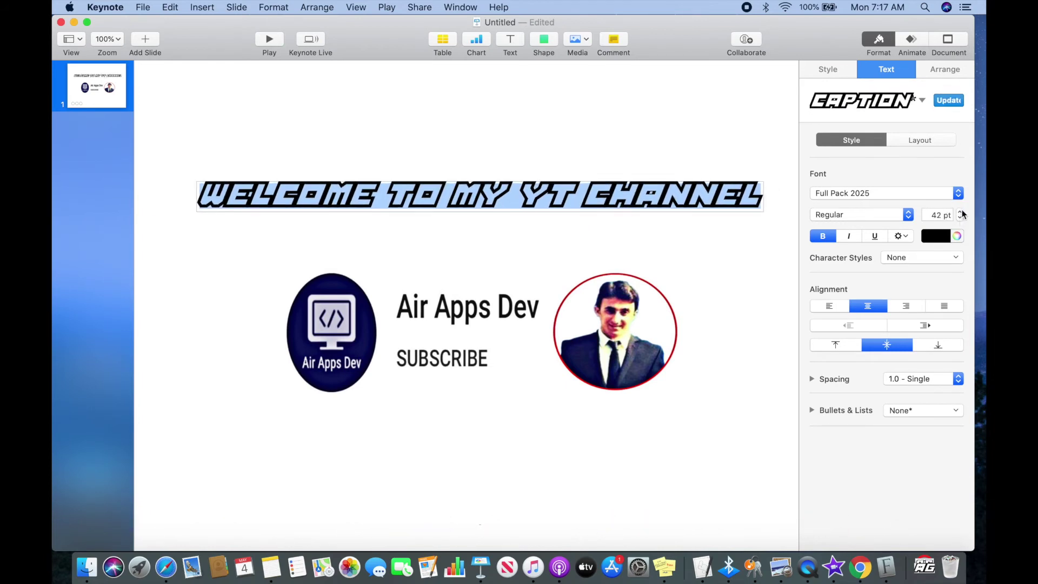
pyautogui.click(961, 212)
pyautogui.click(961, 212)
pyautogui.click(960, 212)
pyautogui.click(961, 212)
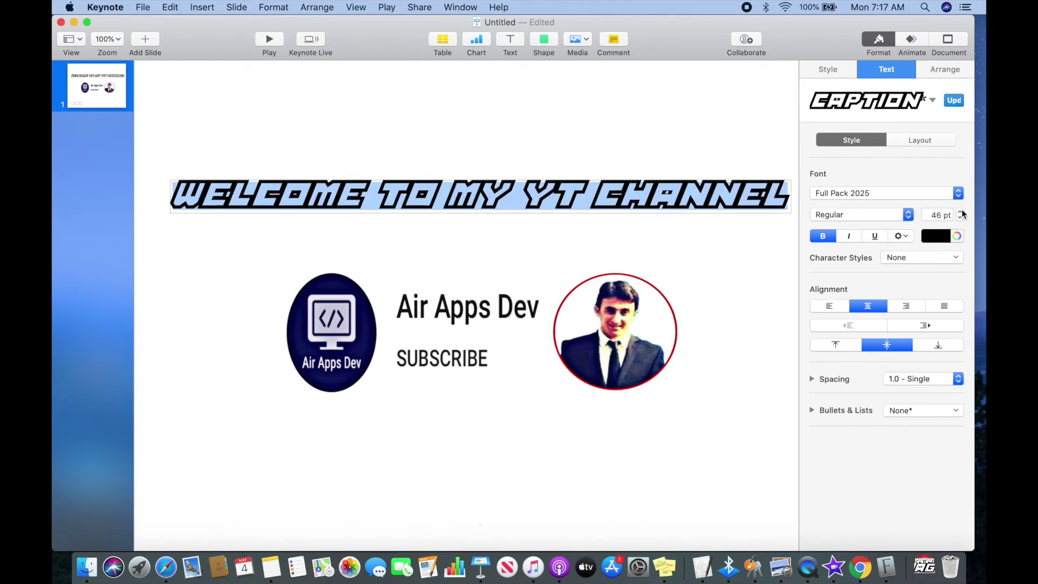
# - Move the title box left and down, then close the document
pyautogui.click(576, 171)
pyautogui.moveTo(572, 195); pyautogui.dragTo(529, 207)
pyautogui.click(589, 149)
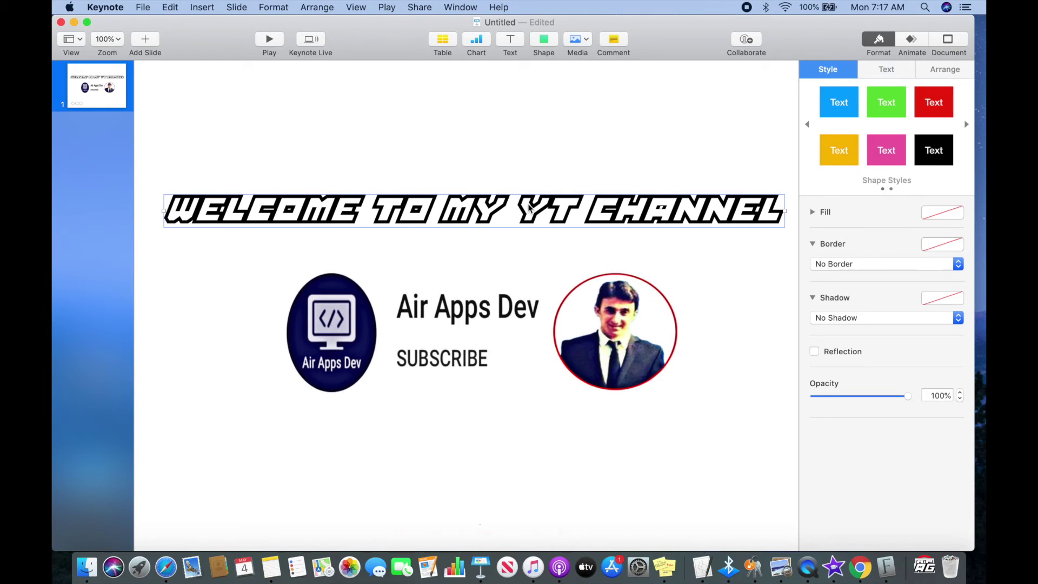
pyautogui.click(60, 23)
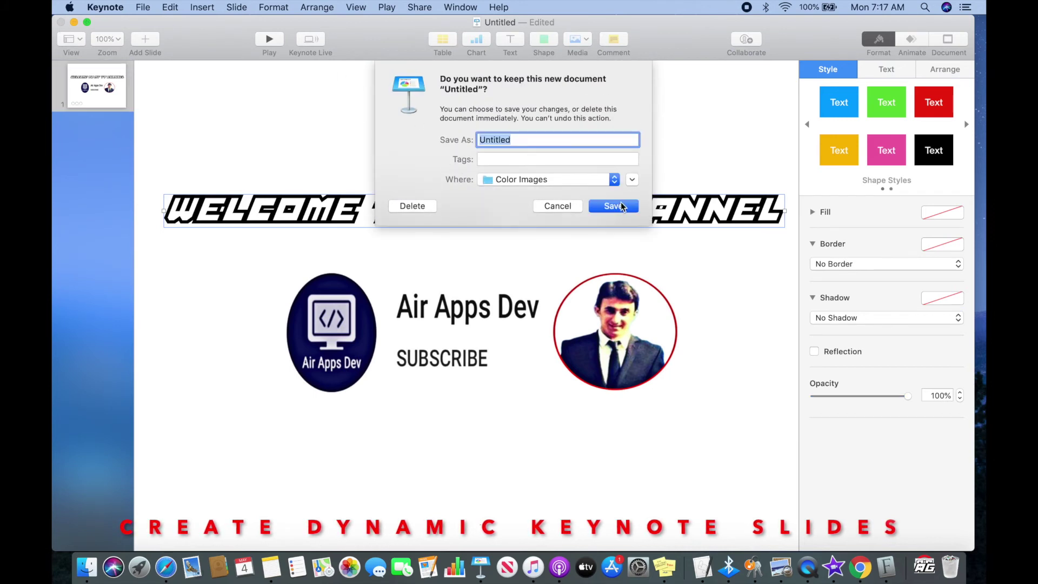
# - Name the presentation CUSTOM_FONT_SLIDE and choose Desktop as its save location
pyautogui.press('BackSpace')
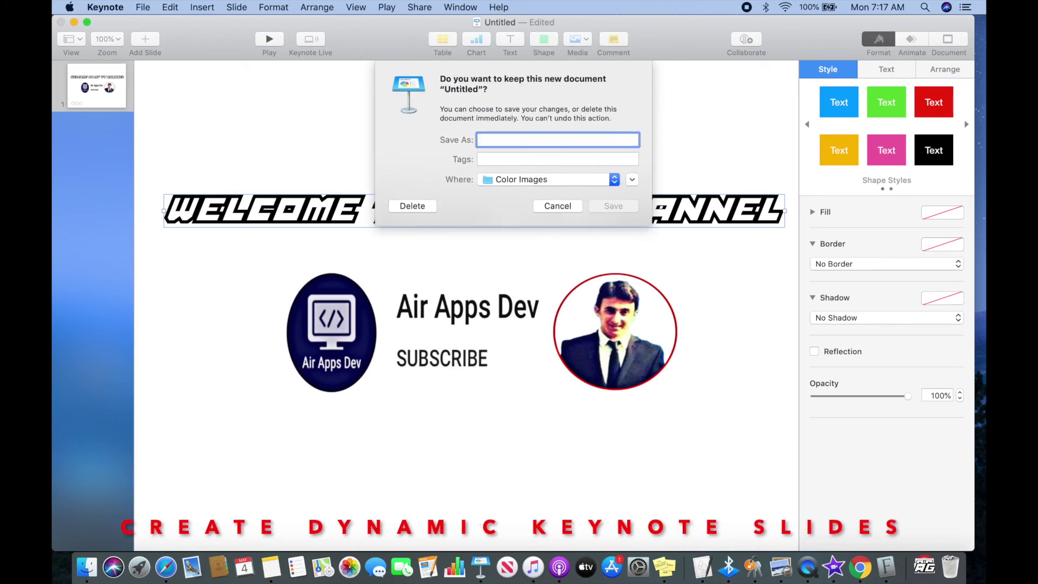
pyautogui.write('CUSTOM')
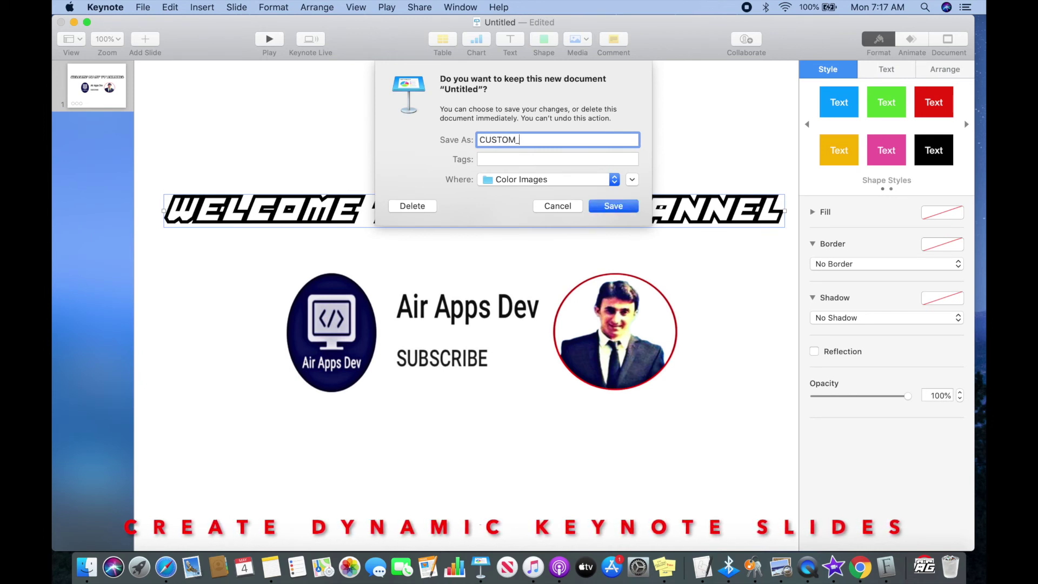
pyautogui.write('_FONT')
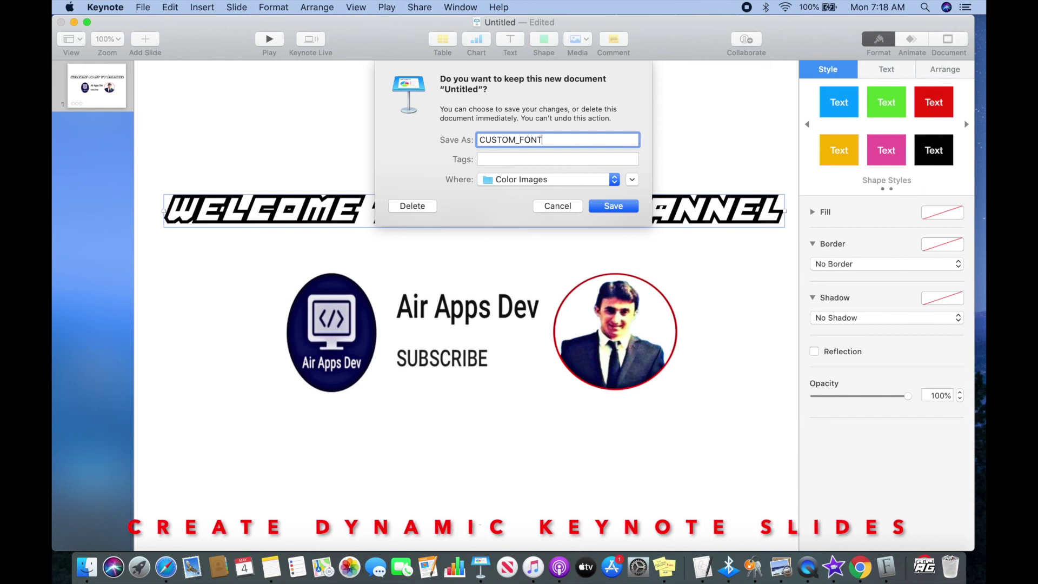
pyautogui.write('_')
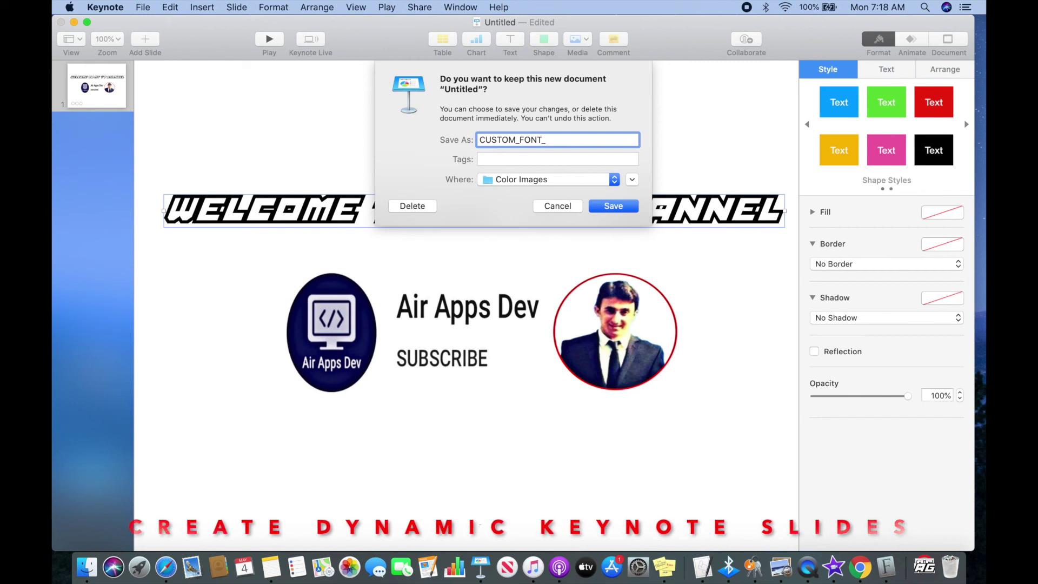
pyautogui.write('SLIDE')
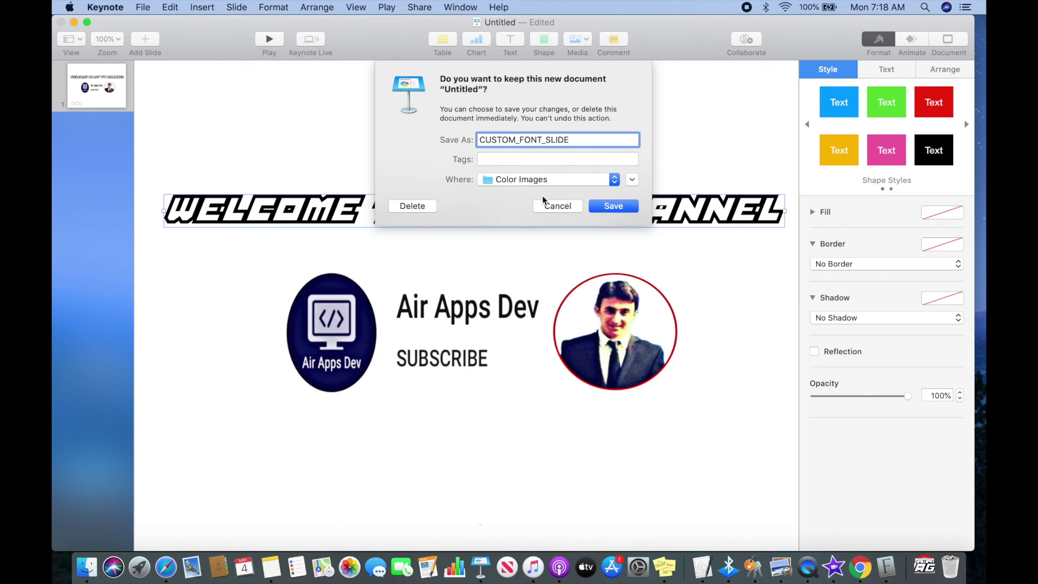
pyautogui.click(544, 179)
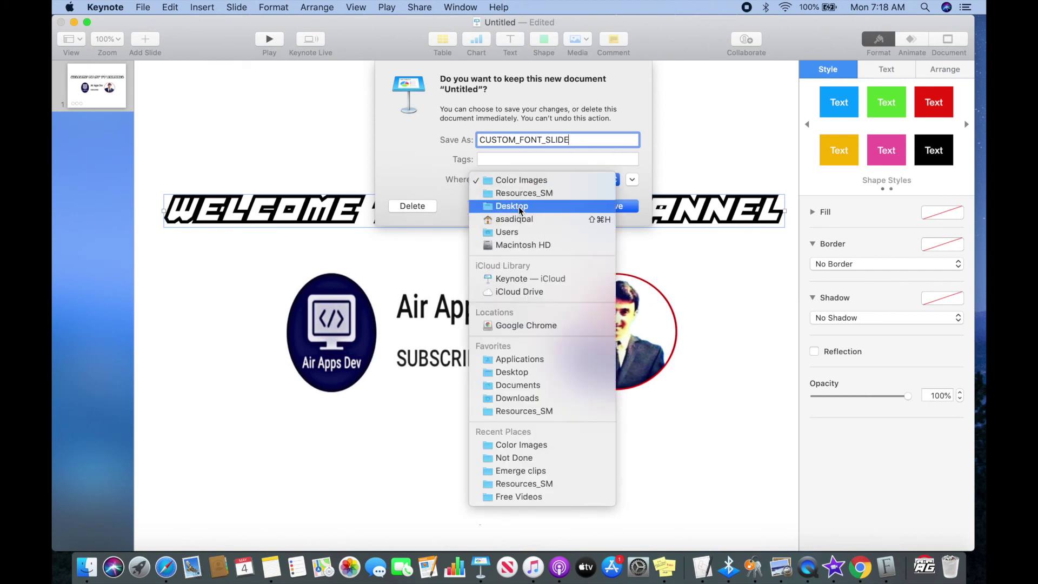
pyautogui.press('Escape')
# - Save the presentation as CUSTOM_FONT_SLIDE and nudge the title box slightly down and right
pyautogui.click(621, 208)
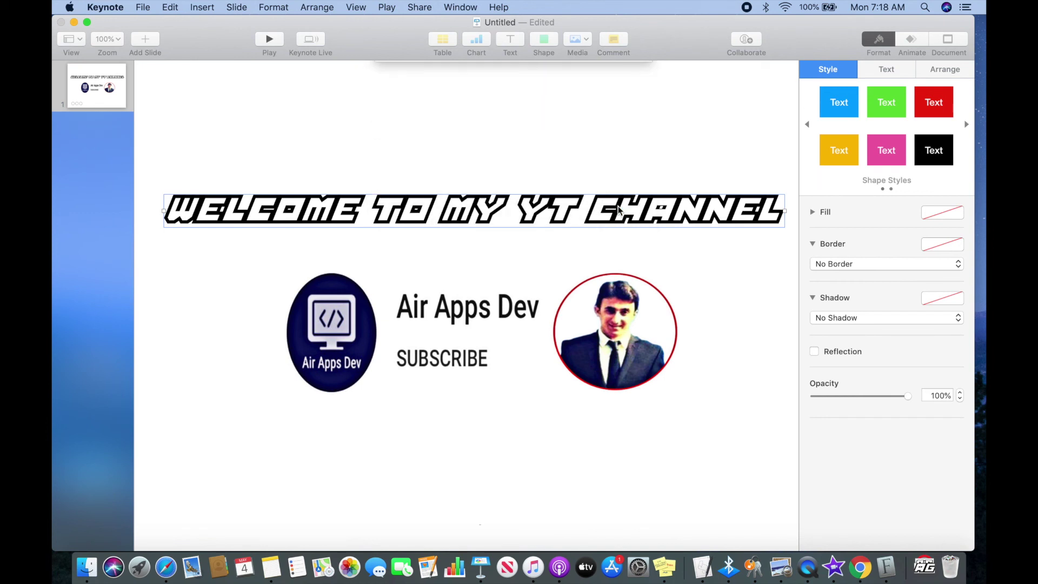
pyautogui.click(436, 217)
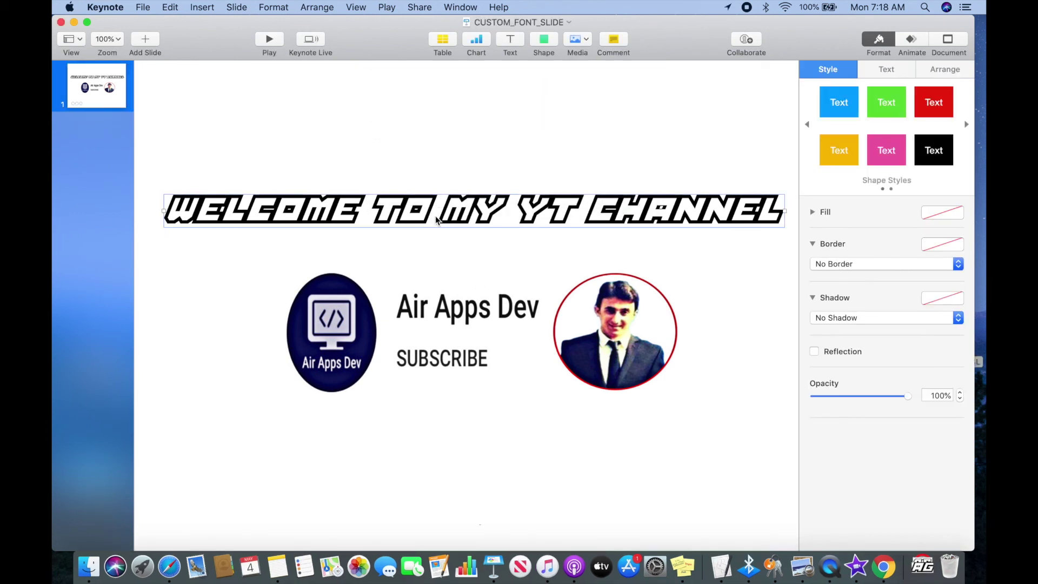
pyautogui.moveTo(436, 216); pyautogui.dragTo(437, 218)
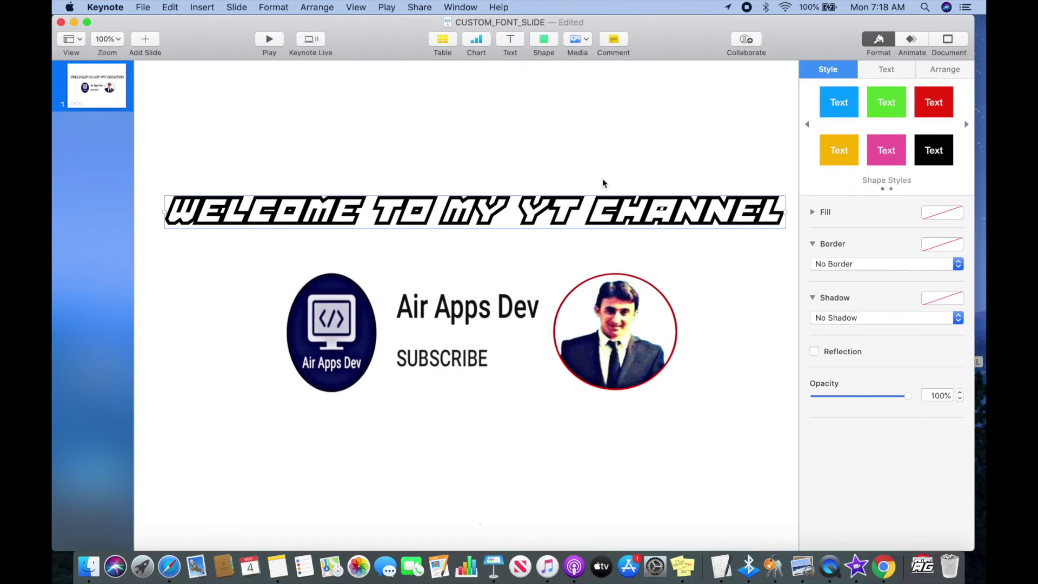
pyautogui.click(715, 436)
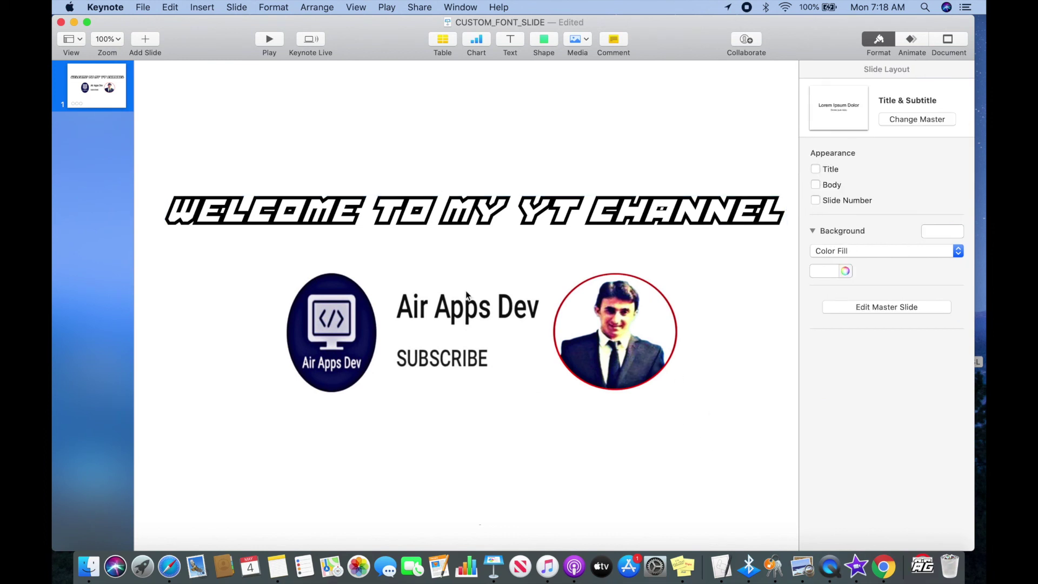